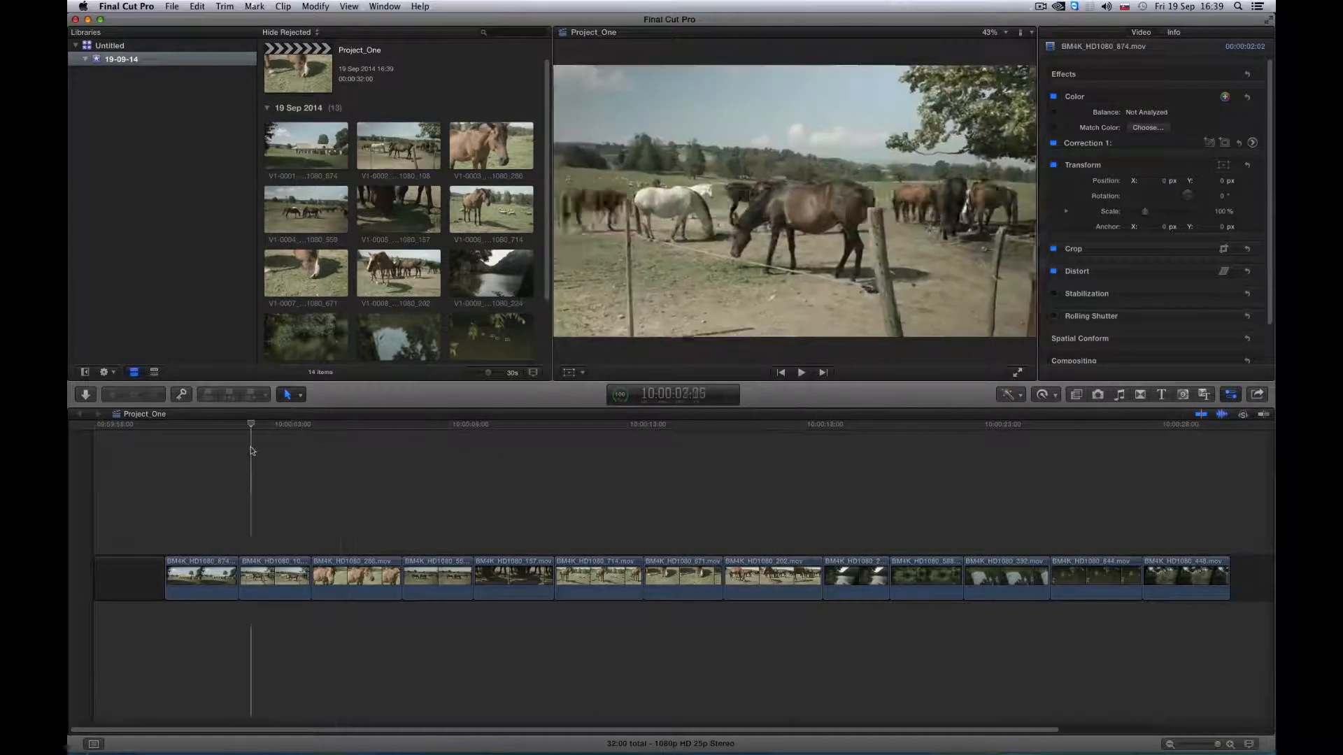
- Review the Project_One timeline by playing it from the start and scrubbing through its clips
{"action": "left_click", "coordinate": [161, 490]}
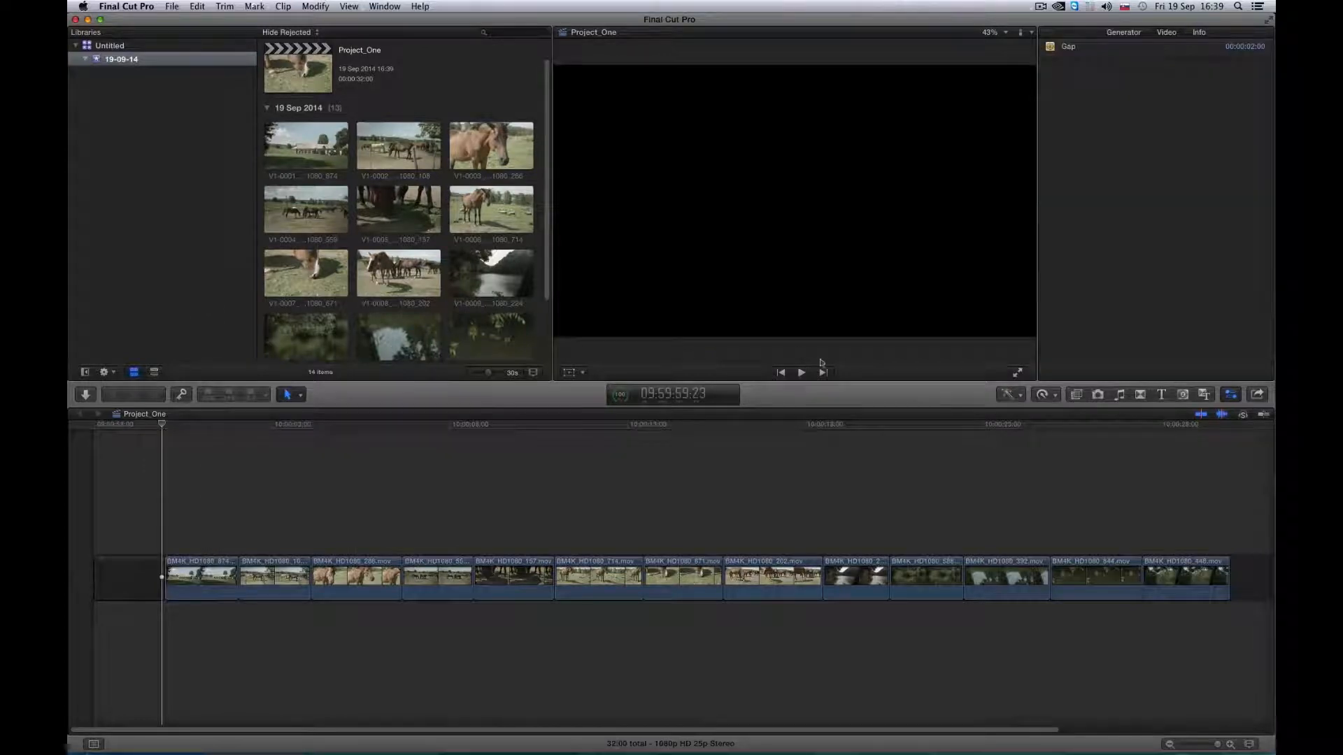
{"action": "left_click", "coordinate": [802, 372]}
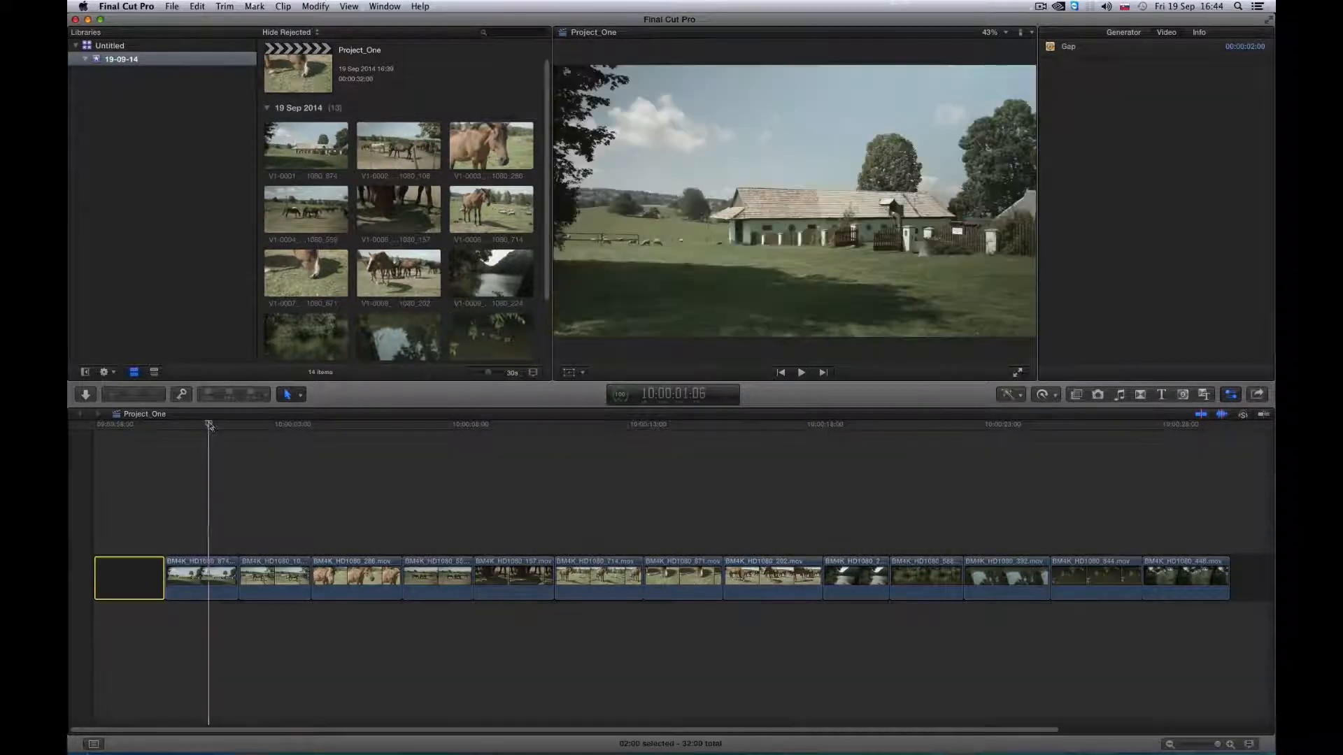
{"action": "left_click_drag", "start_coordinate": [210, 427], "coordinate": [347, 441]}
{"action": "left_click", "coordinate": [374, 577]}
{"action": "left_click_drag", "start_coordinate": [346, 428], "coordinate": [844, 428]}
{"action": "left_click", "coordinate": [867, 592]}
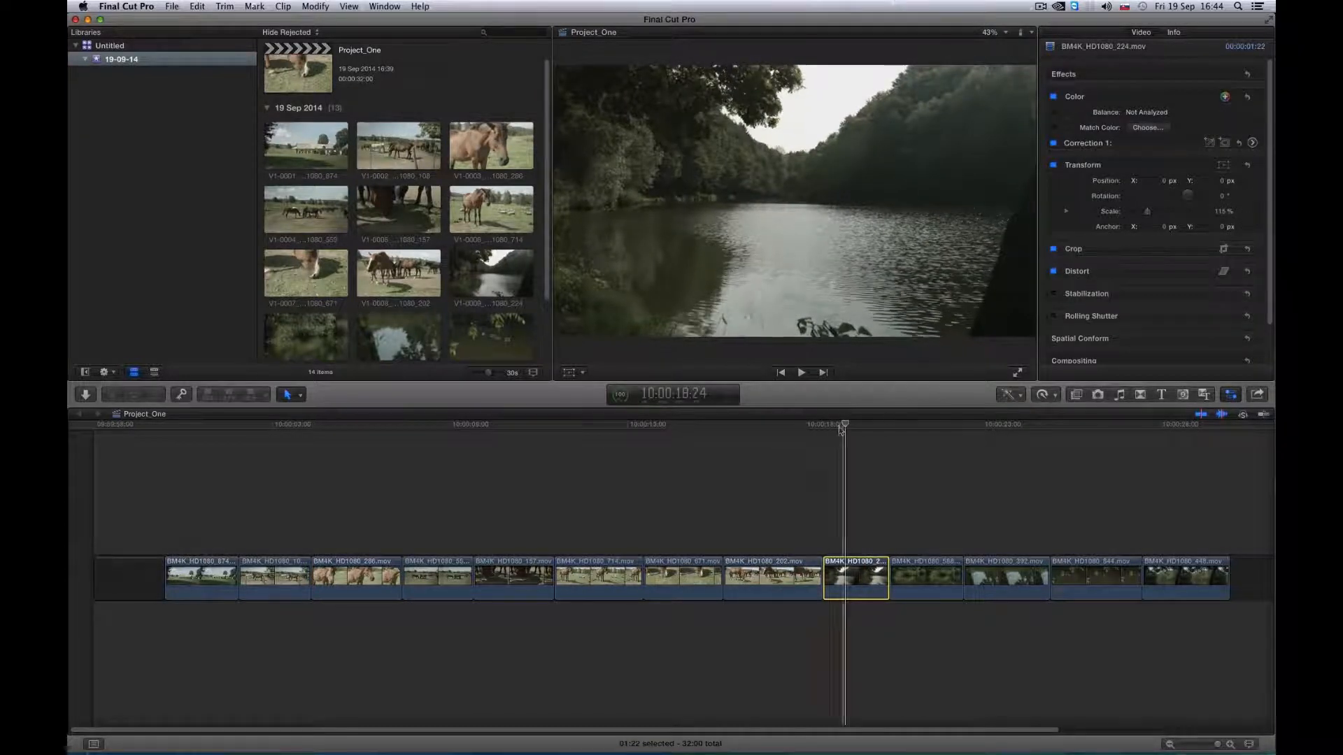
{"action": "left_click", "coordinate": [422, 478]}
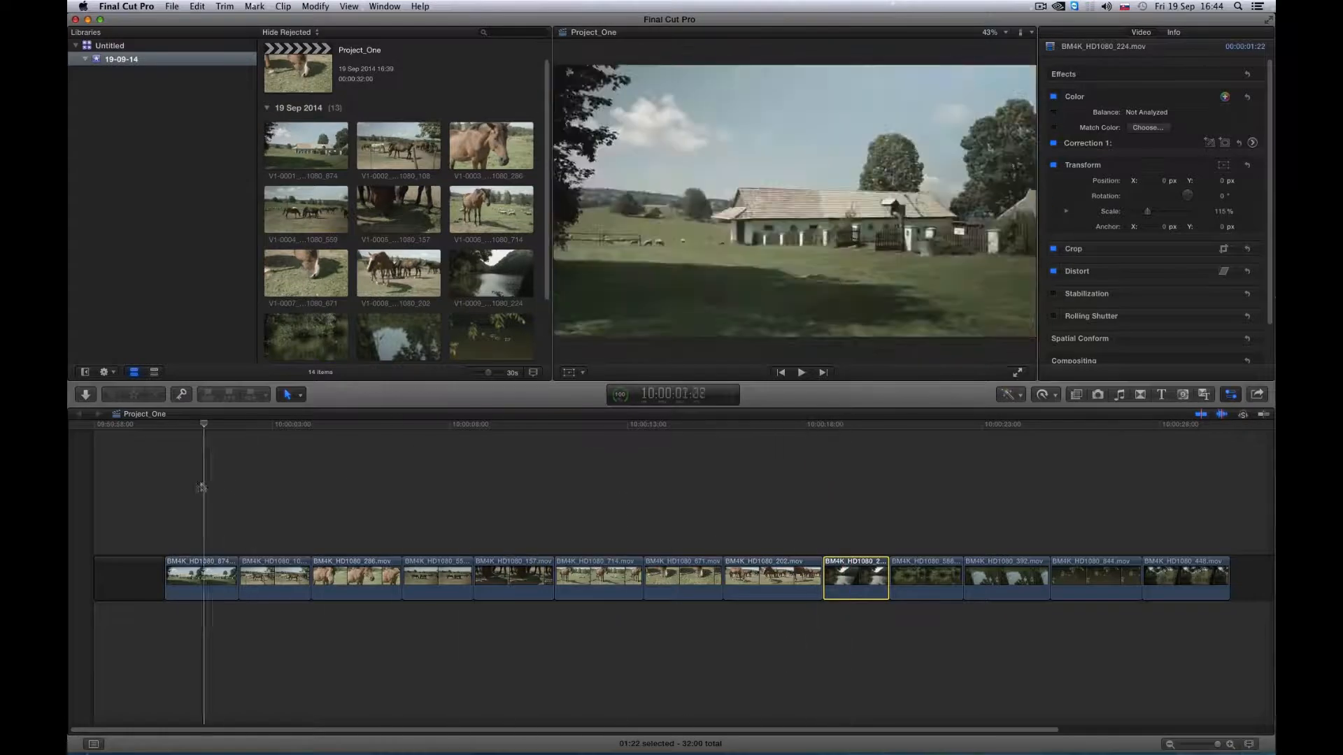
{"action": "left_click", "coordinate": [149, 572]}
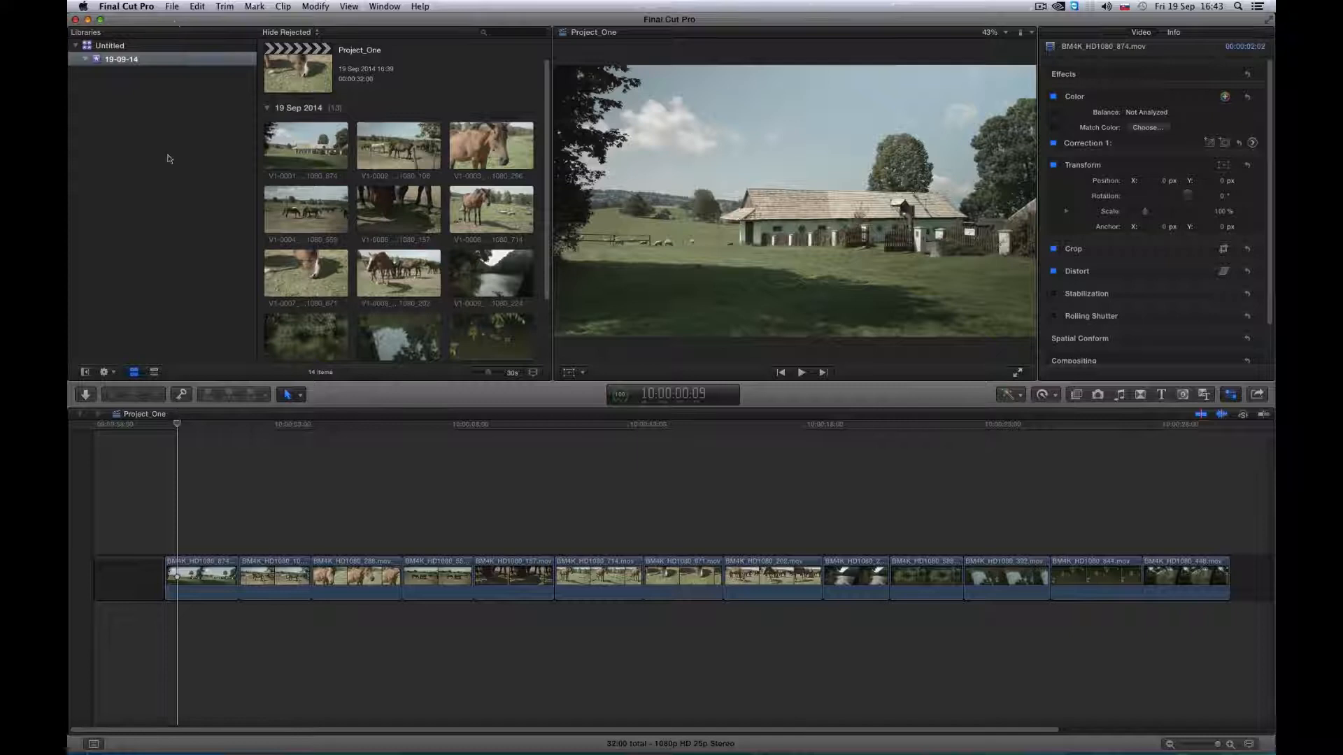
- Export the project as Project_One.fcpxml into a new folder named xml, keeping the General metadata view
{"action": "left_click", "coordinate": [172, 7]}
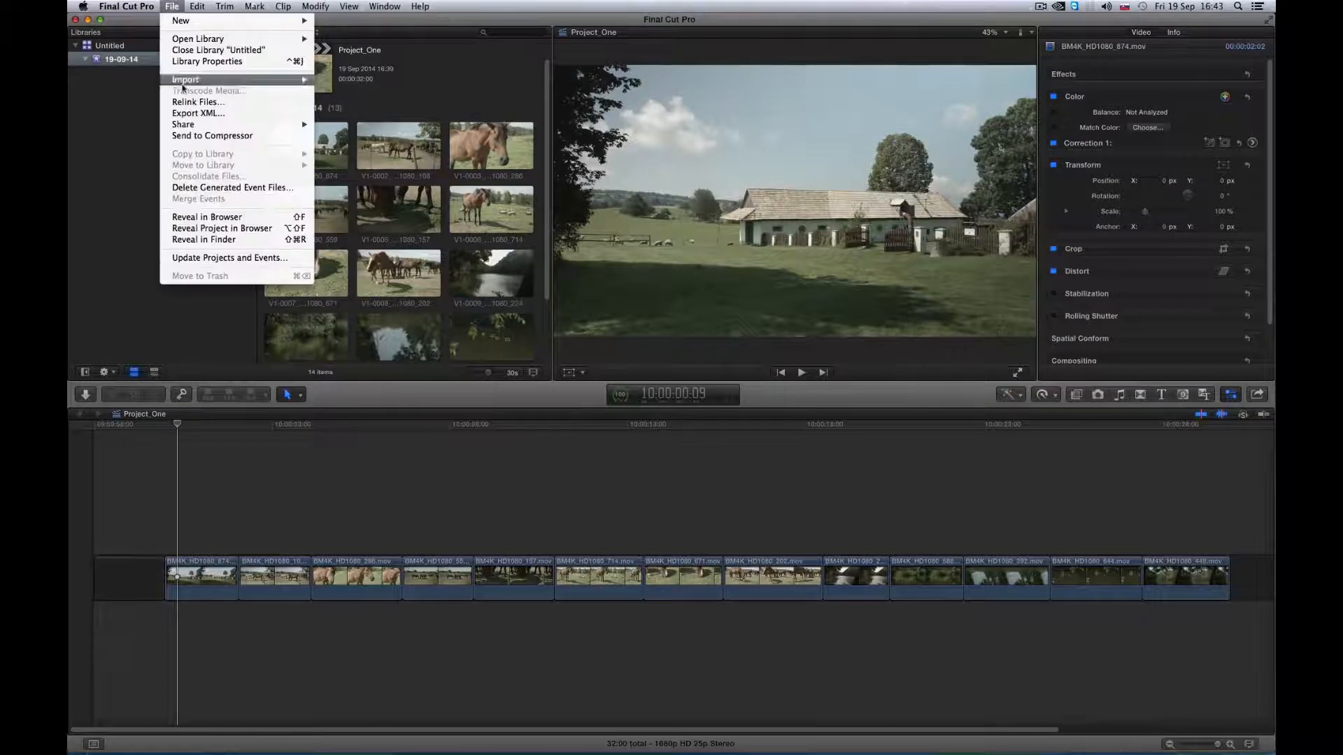
{"action": "left_click", "coordinate": [198, 113]}
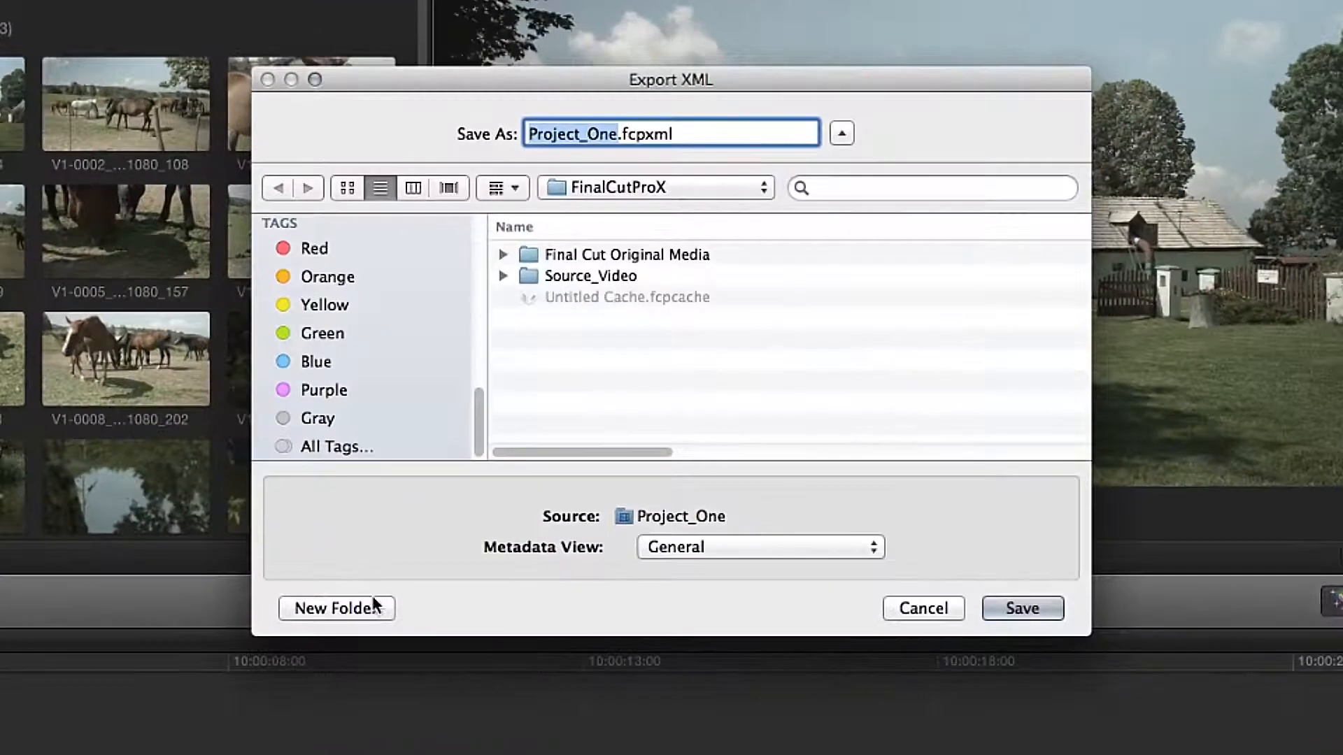
{"action": "left_click", "coordinate": [522, 396]}
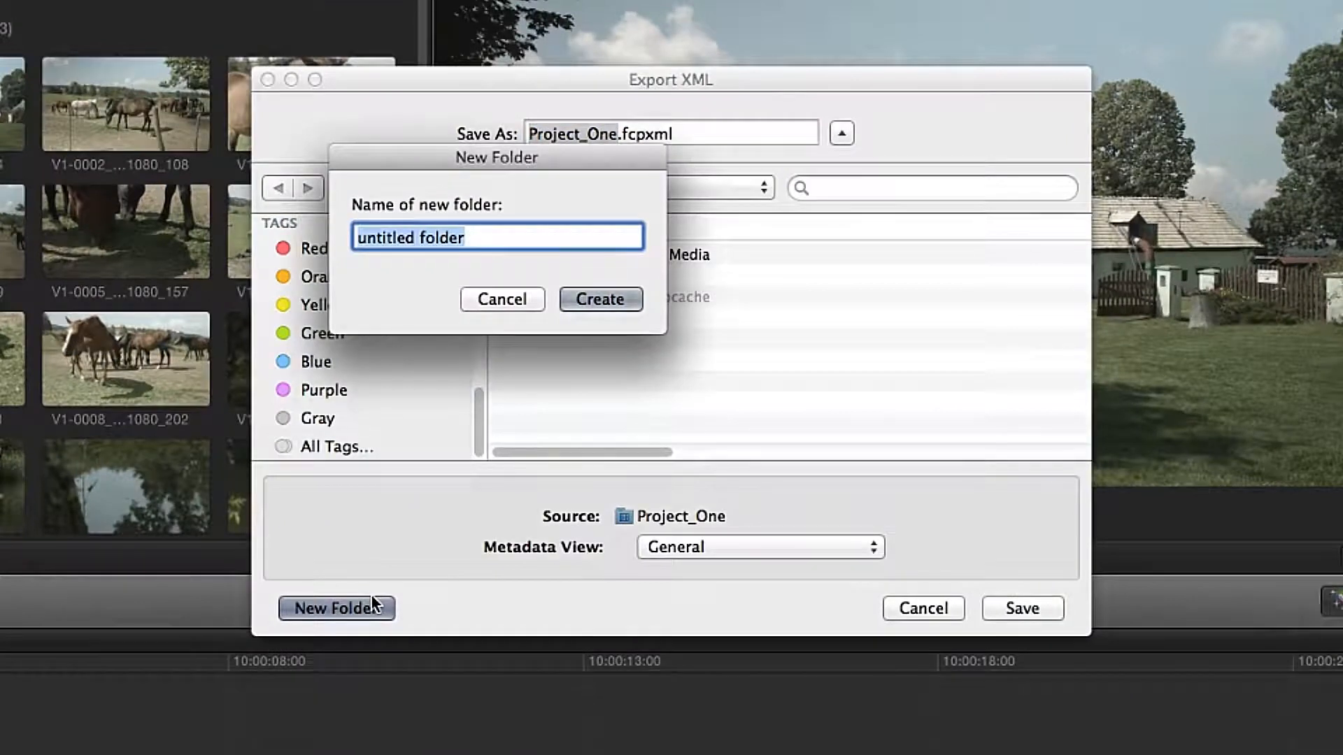
{"action": "type", "text": "xml"}
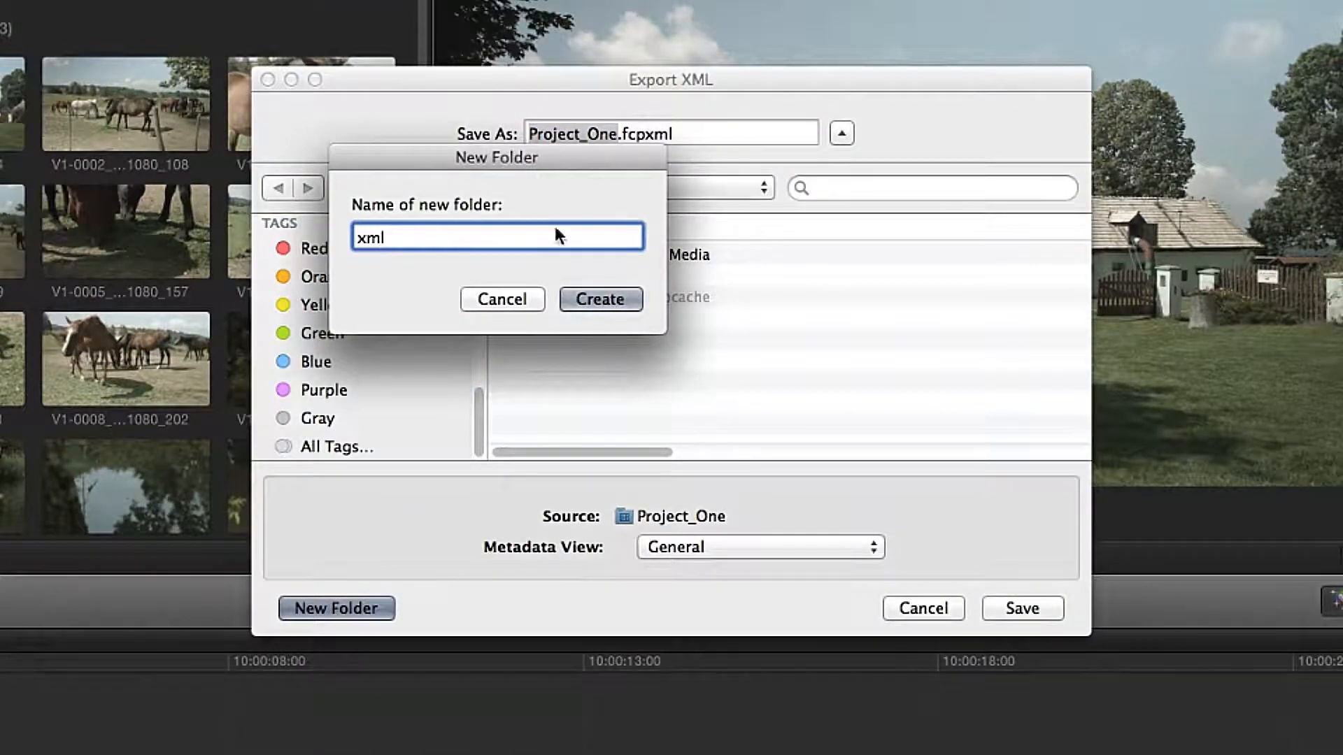
{"action": "left_click", "coordinate": [590, 302]}
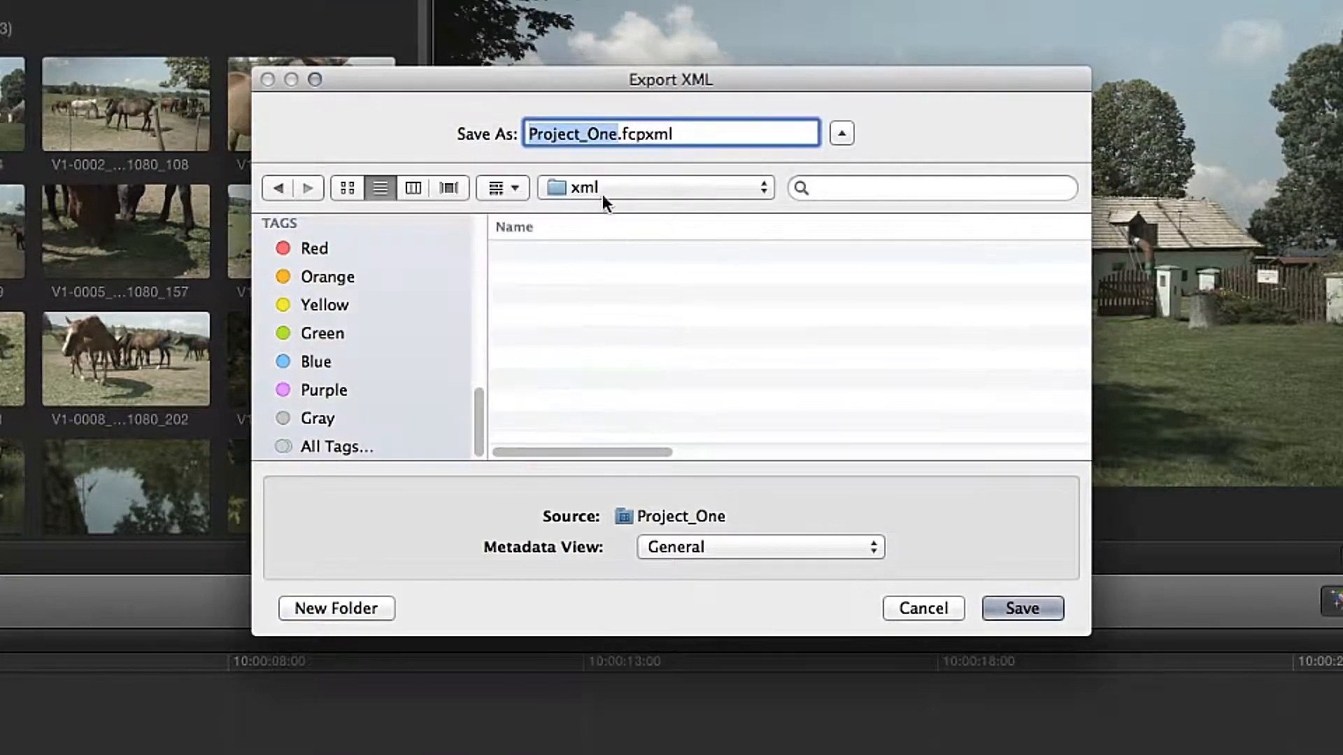
{"action": "left_click", "coordinate": [1017, 609]}
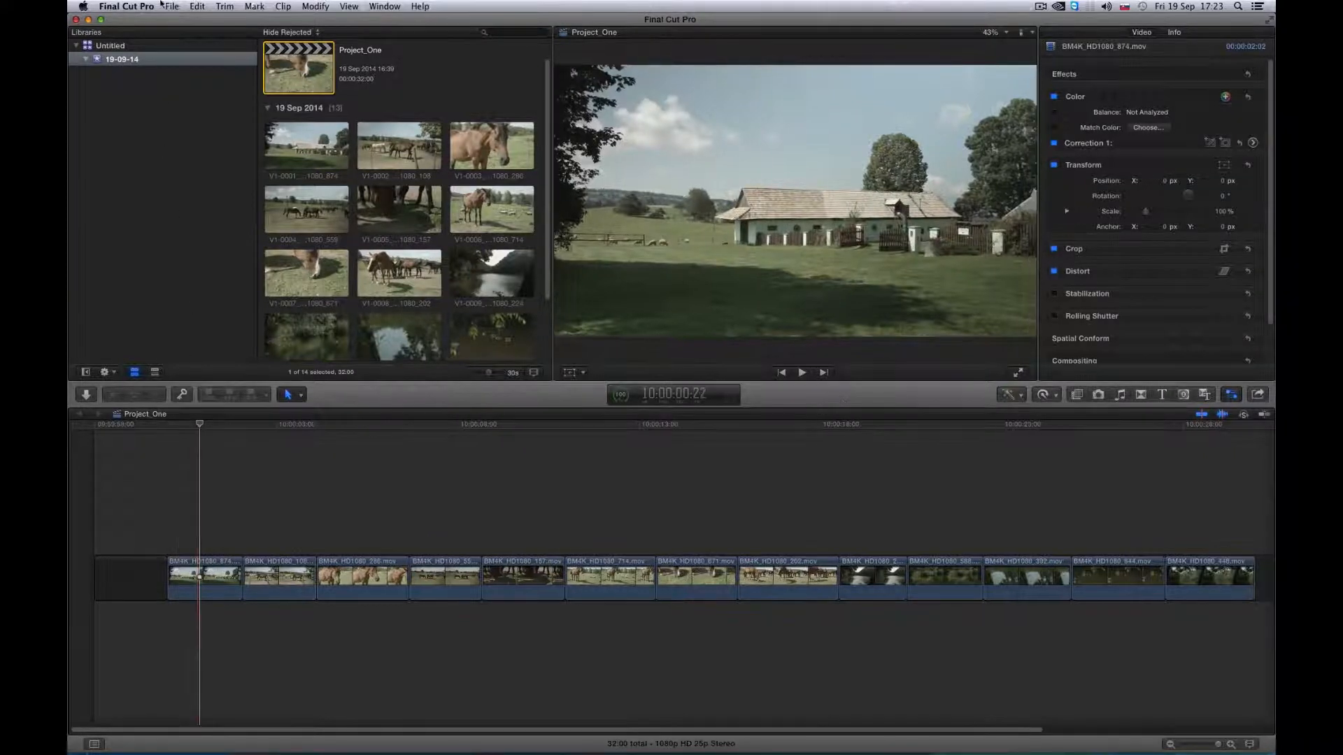
- Export a reference movie named Project_One to the xml folder using the Apple Devices 720p preset with the Web Hosting format
{"action": "left_click", "coordinate": [168, 7]}
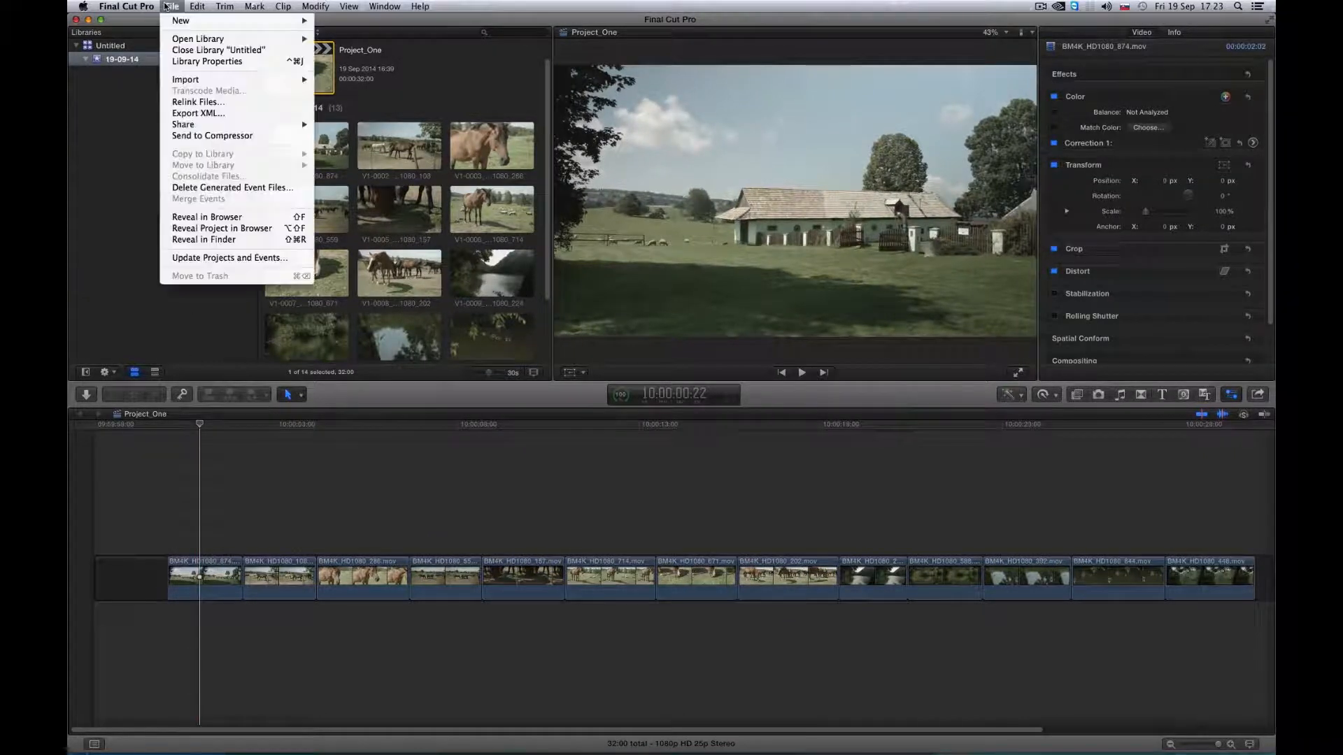
{"action": "mouse_move", "coordinate": [198, 126]}
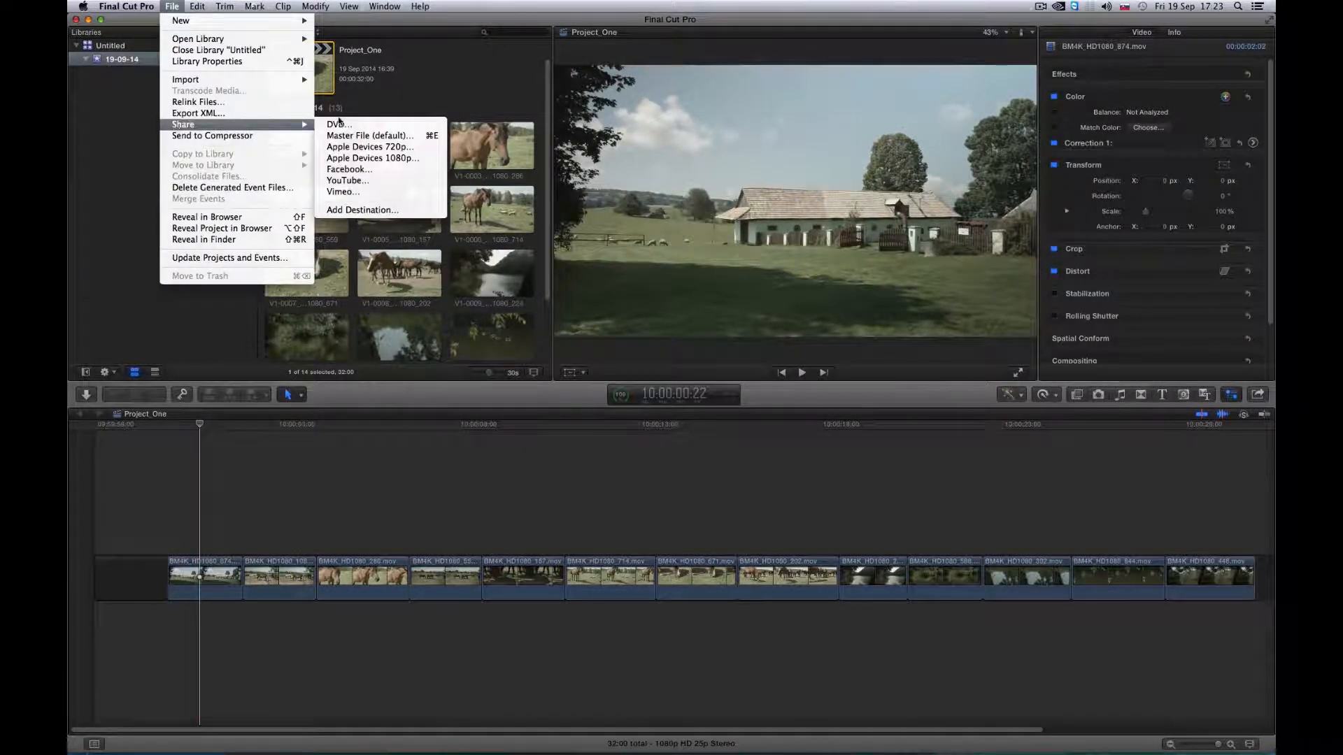
{"action": "left_click", "coordinate": [339, 147]}
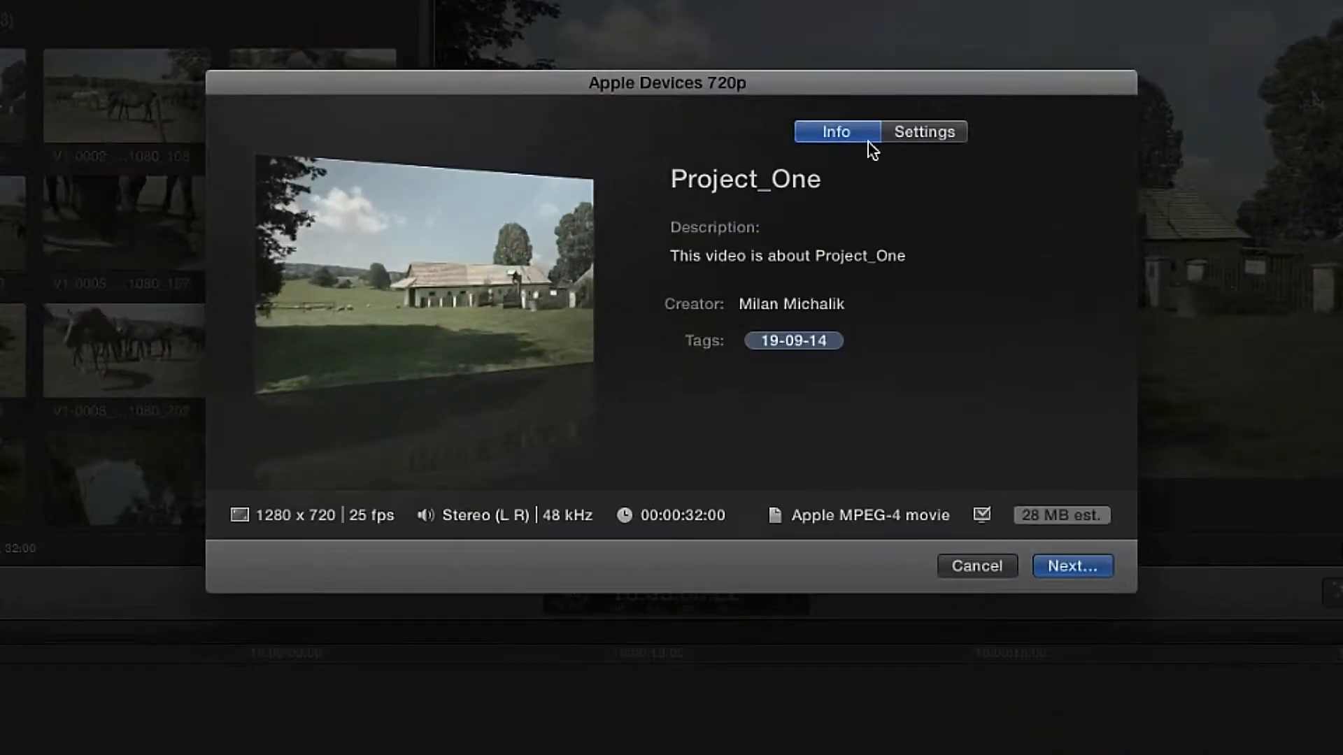
{"action": "left_click", "coordinate": [902, 136]}
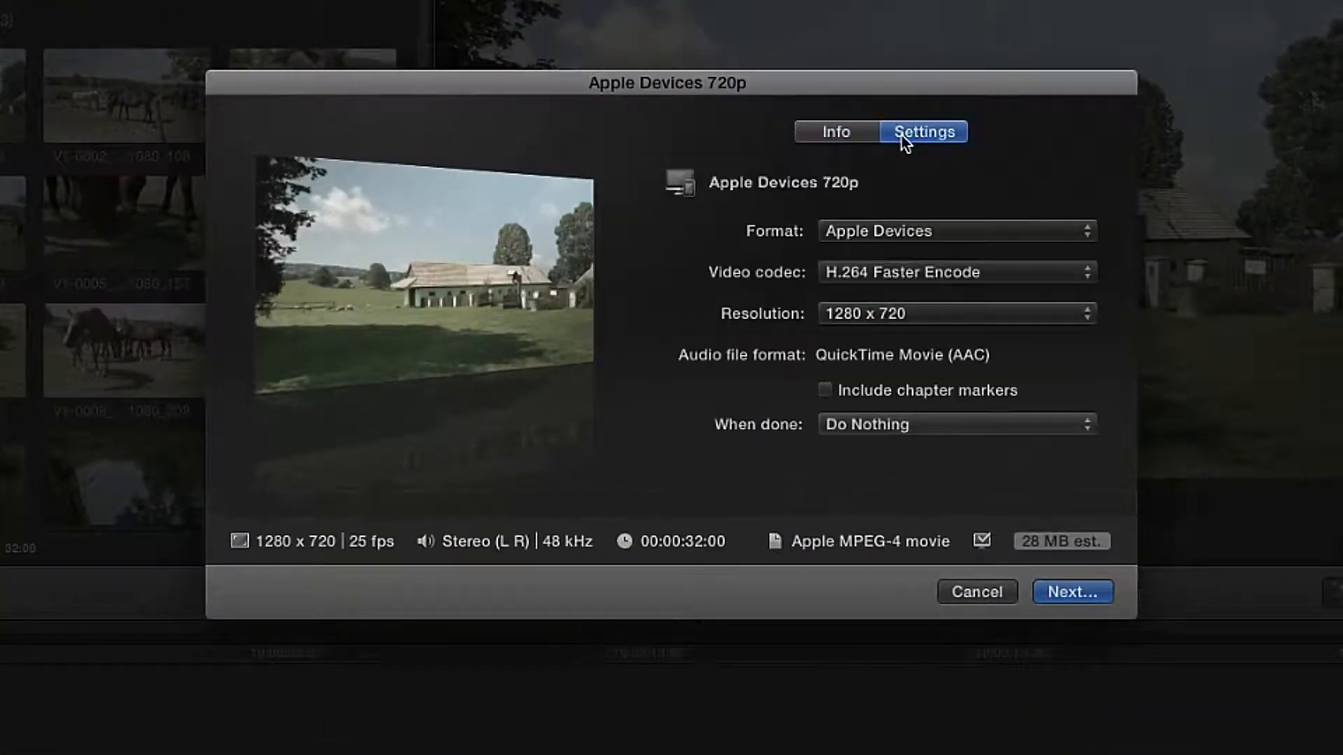
{"action": "left_click", "coordinate": [891, 231]}
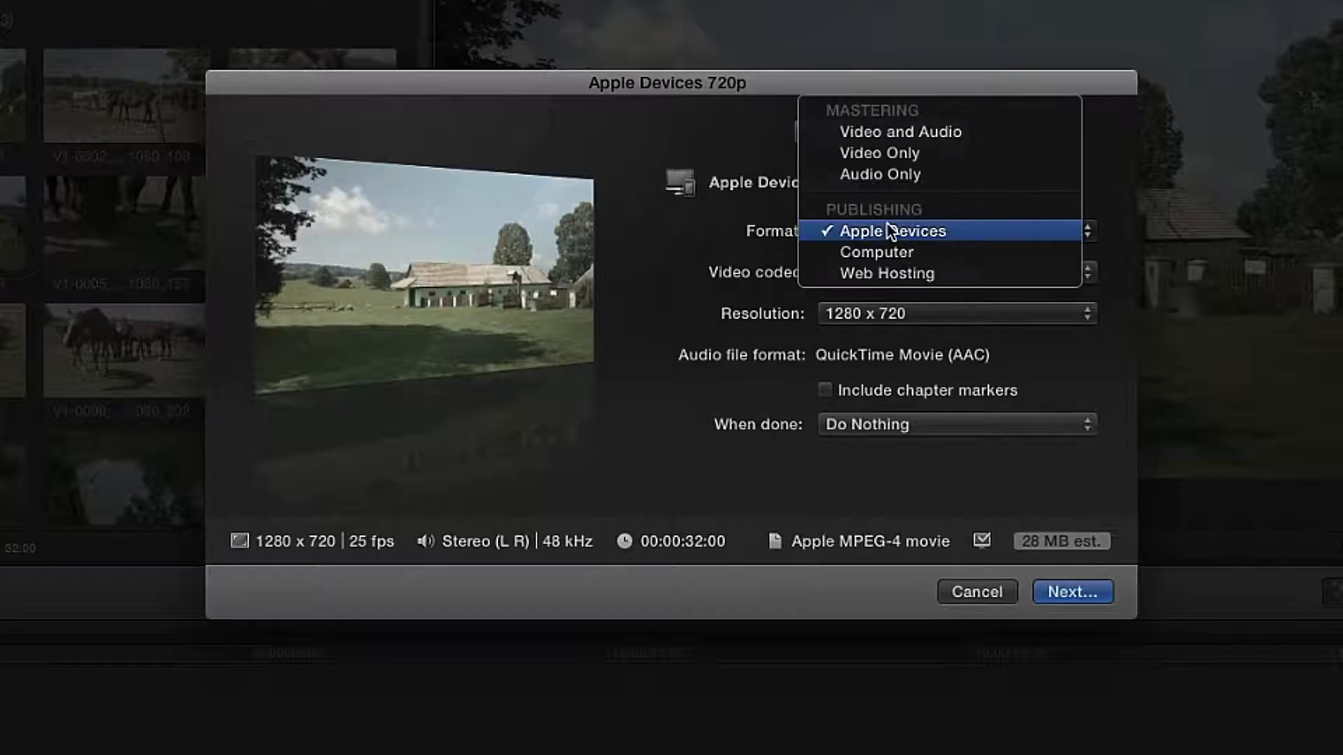
{"action": "left_click", "coordinate": [887, 265]}
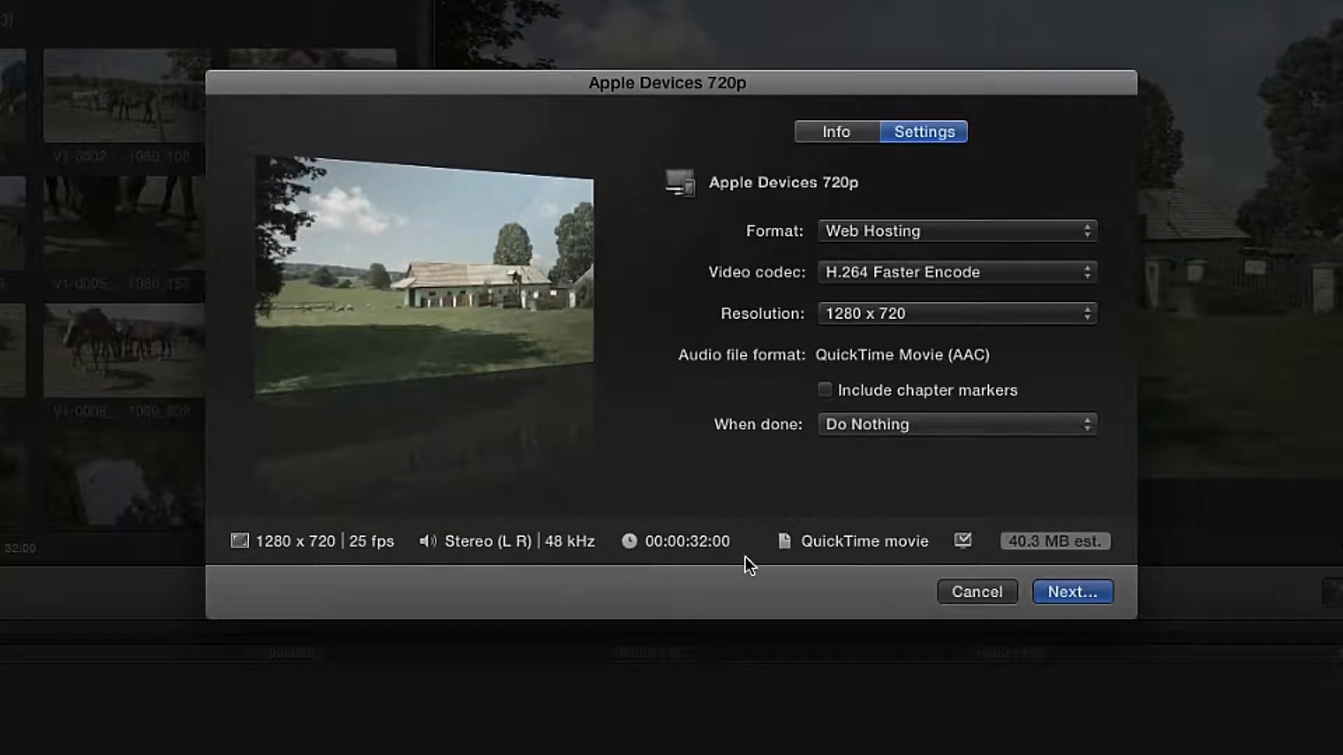
{"action": "left_click", "coordinate": [1056, 594]}
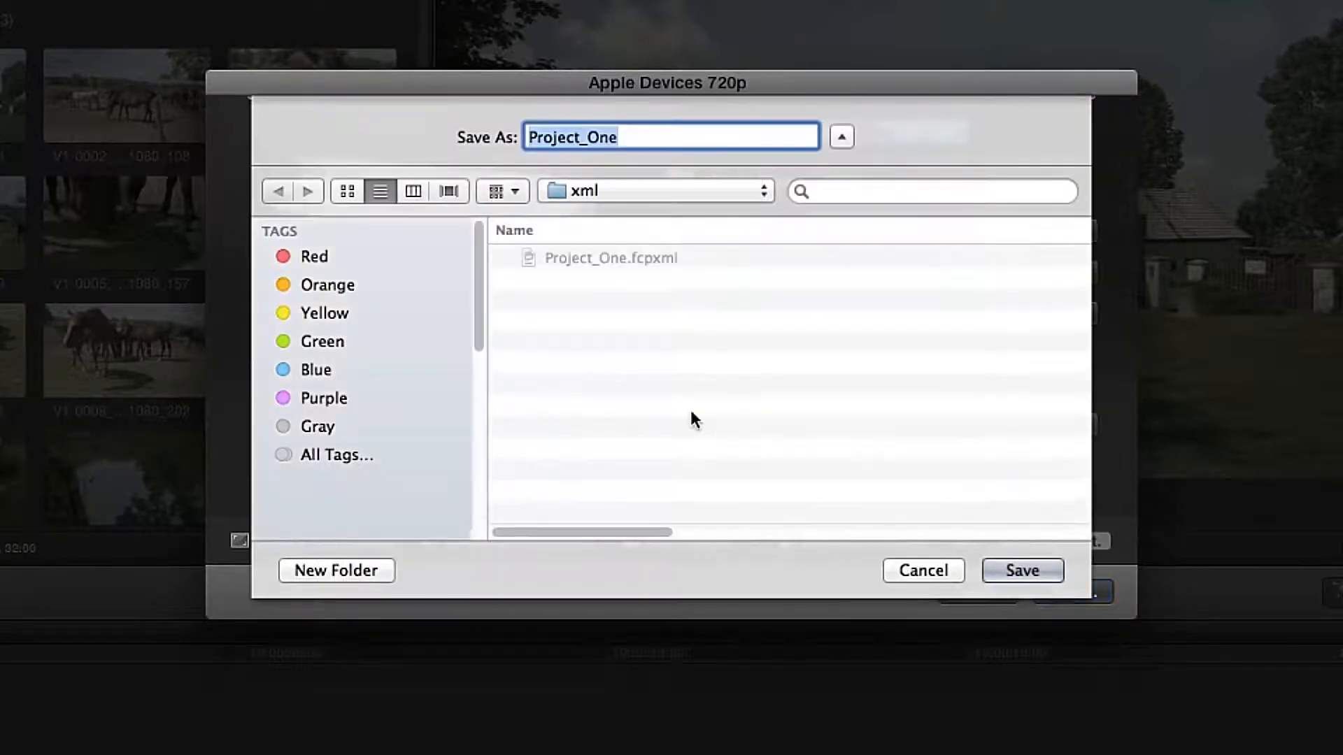
{"action": "left_click", "coordinate": [1004, 575]}
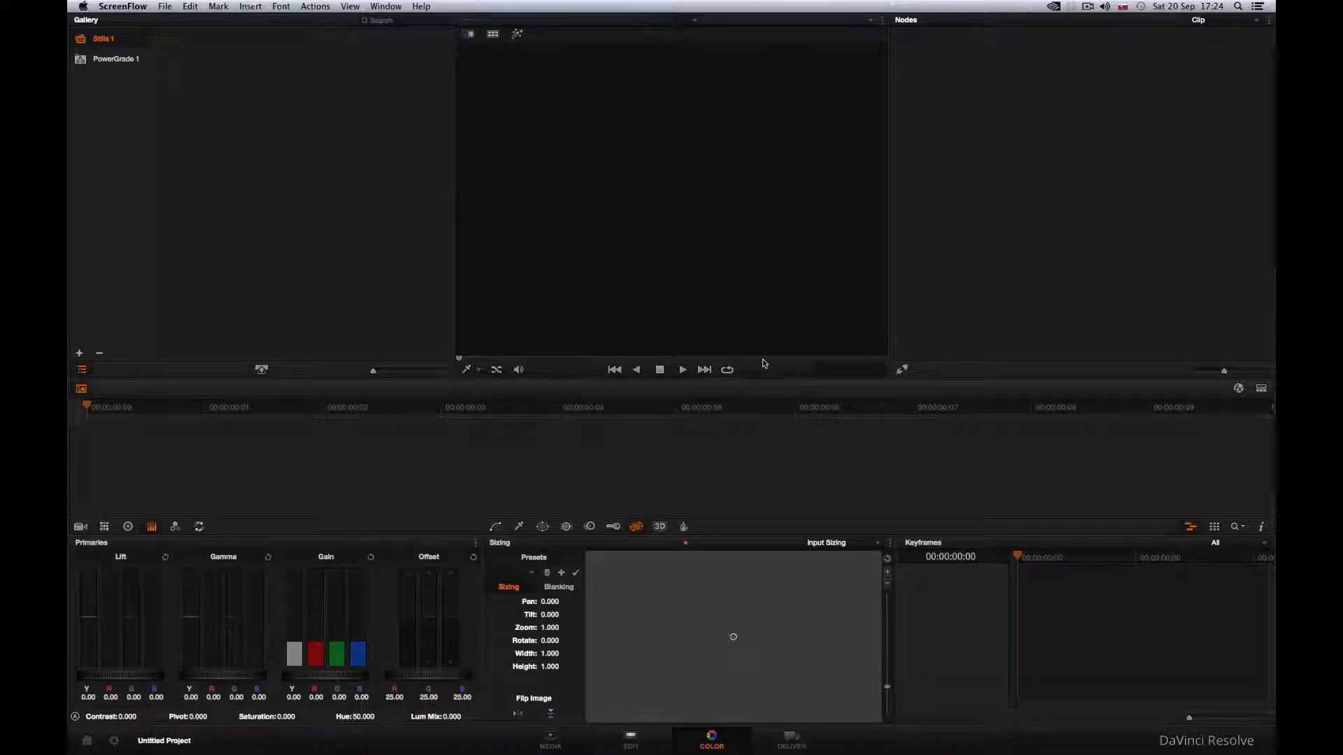
- Switch to DaVinci Resolve and open Project_One.fcpxml from the xml folder for timeline import on the Edit page
{"action": "left_click", "coordinate": [622, 737]}
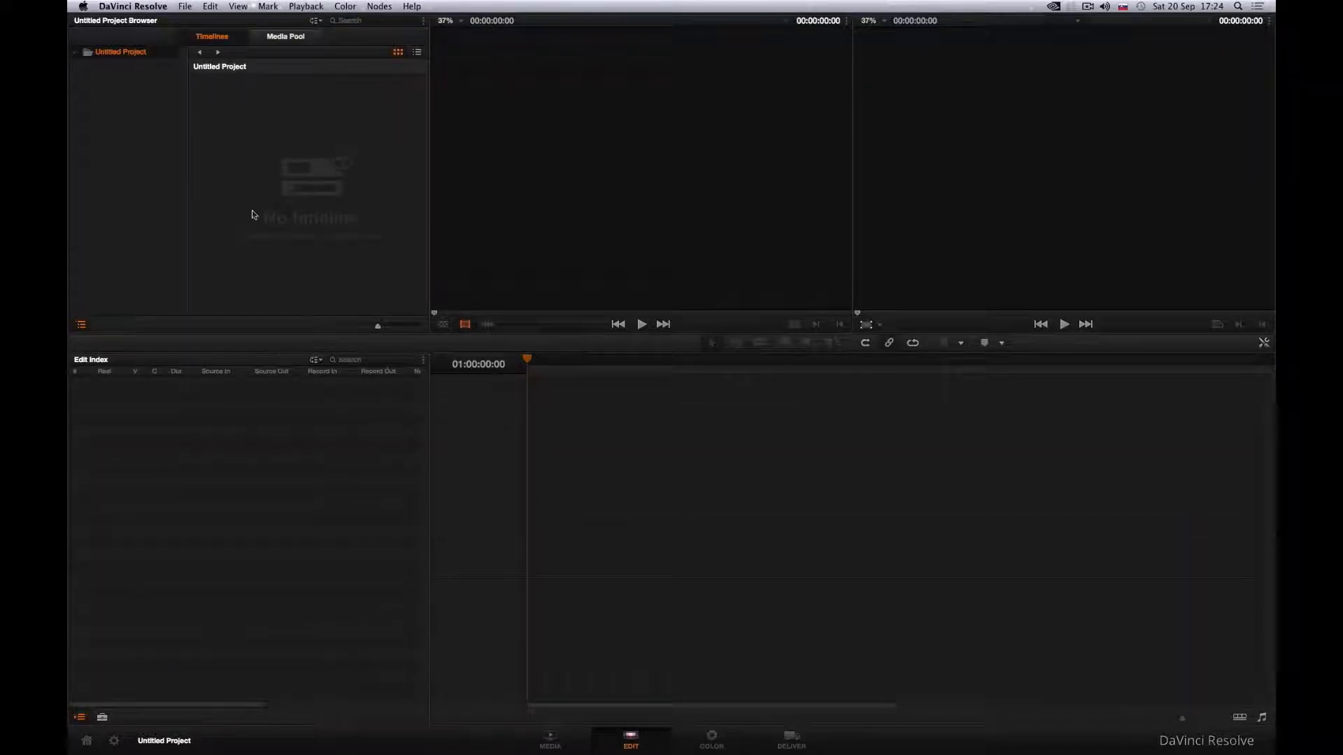
{"action": "right_click", "coordinate": [264, 180]}
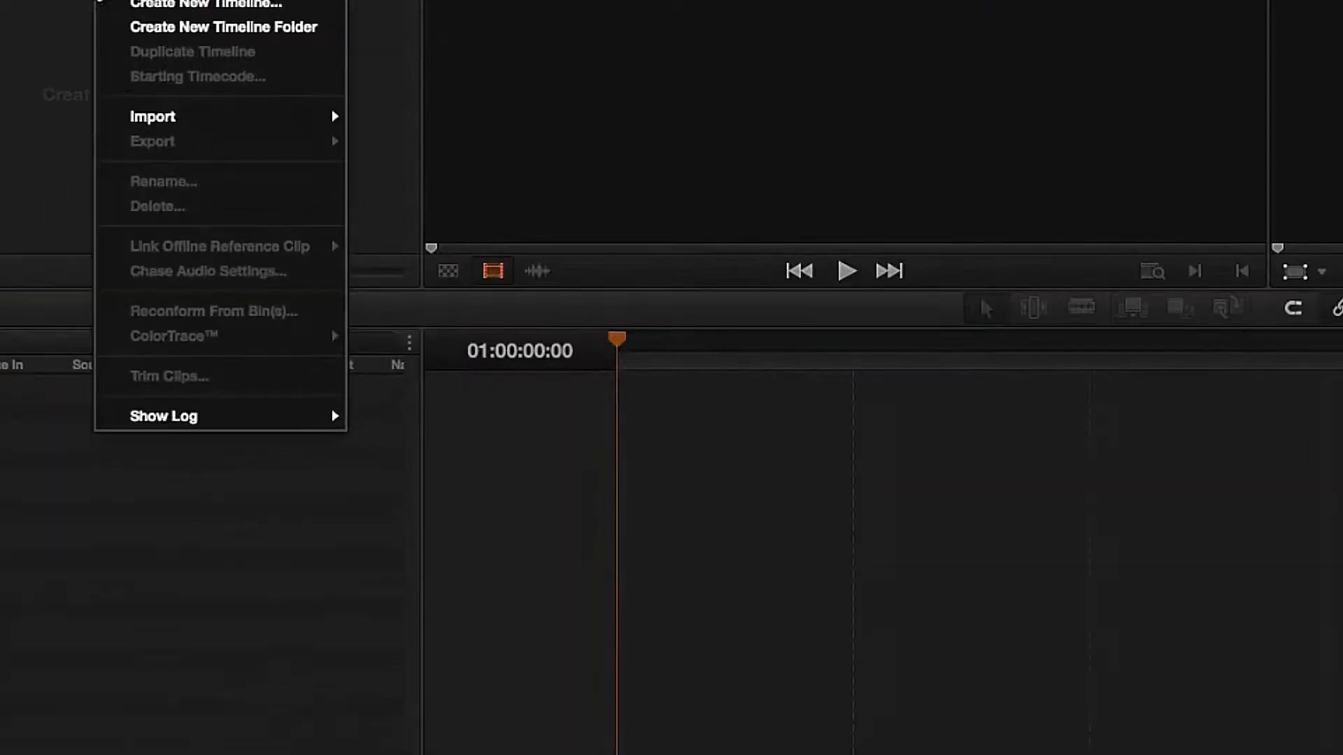
{"action": "mouse_move", "coordinate": [282, 248]}
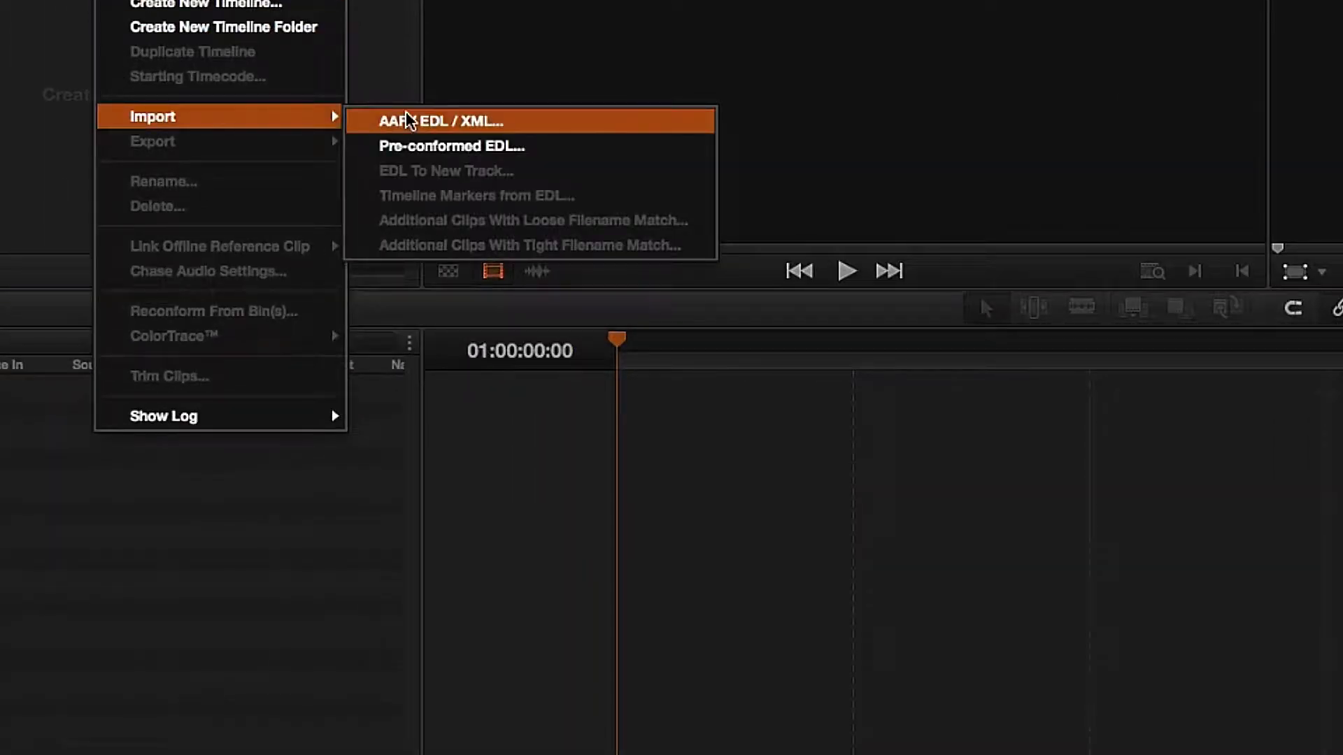
{"action": "left_click", "coordinate": [383, 119]}
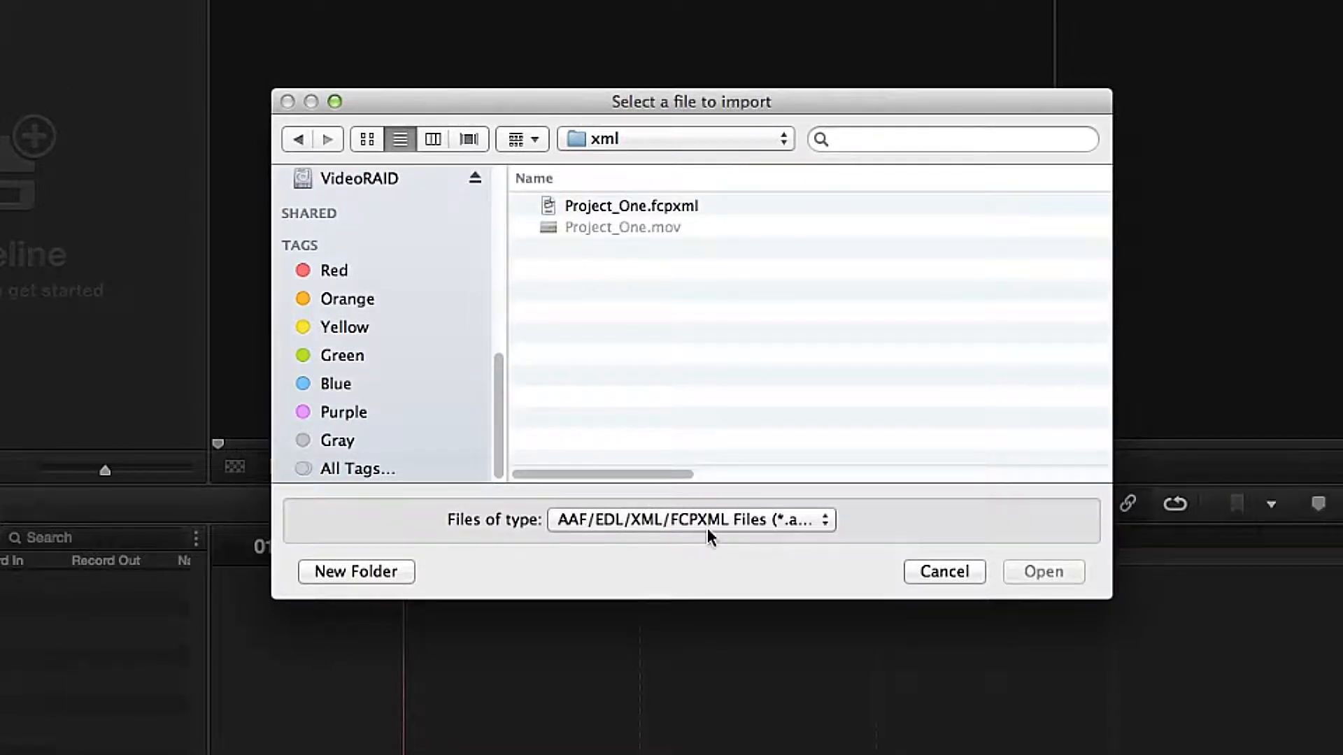
{"action": "left_click", "coordinate": [665, 207]}
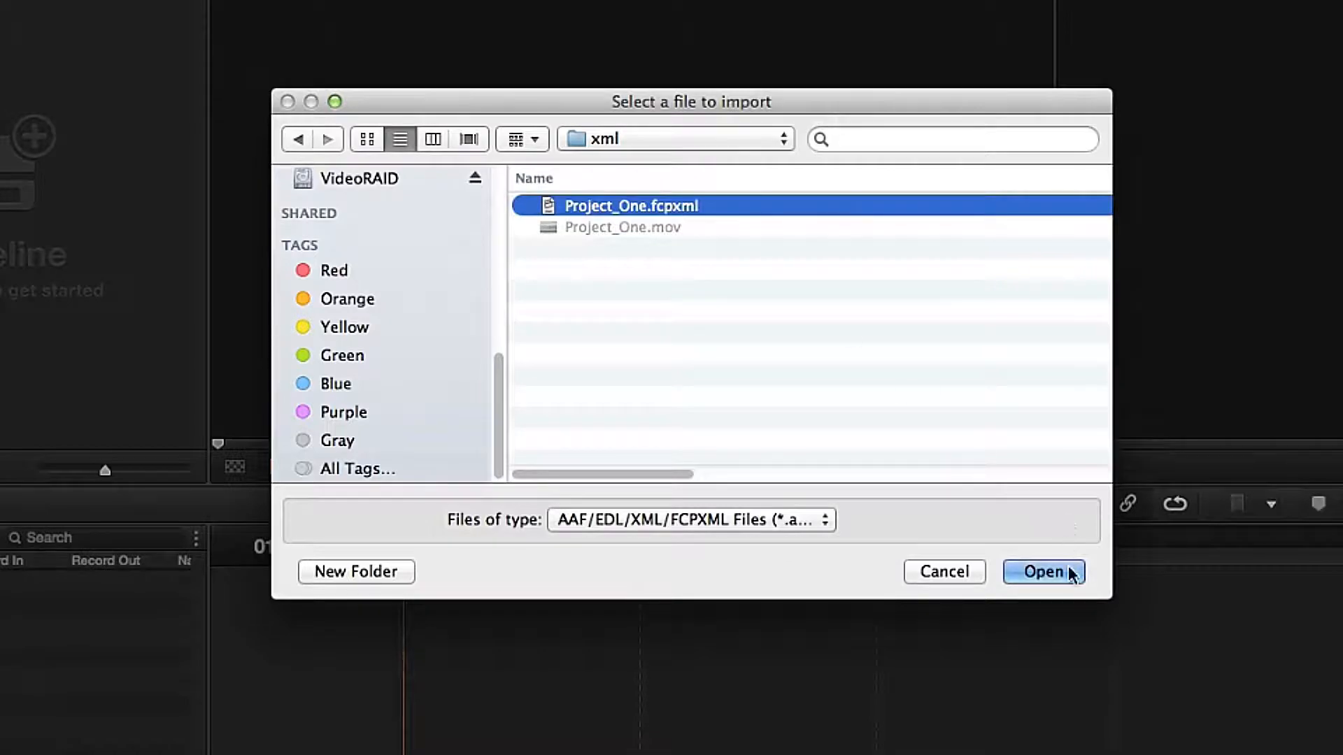
{"action": "left_click", "coordinate": [1043, 572]}
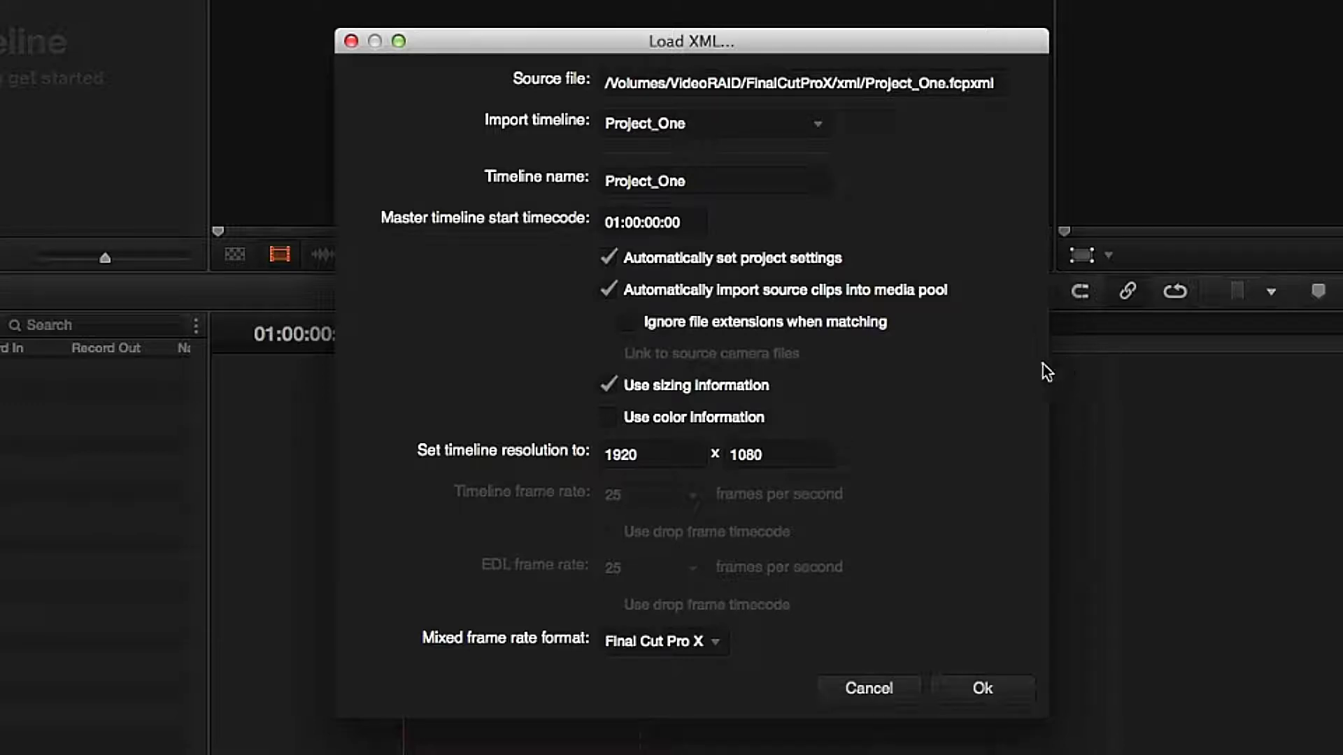
- Turn off automatic project settings, enable ignoring file extensions when matching, and accept the XML load options
{"action": "left_click", "coordinate": [609, 264]}
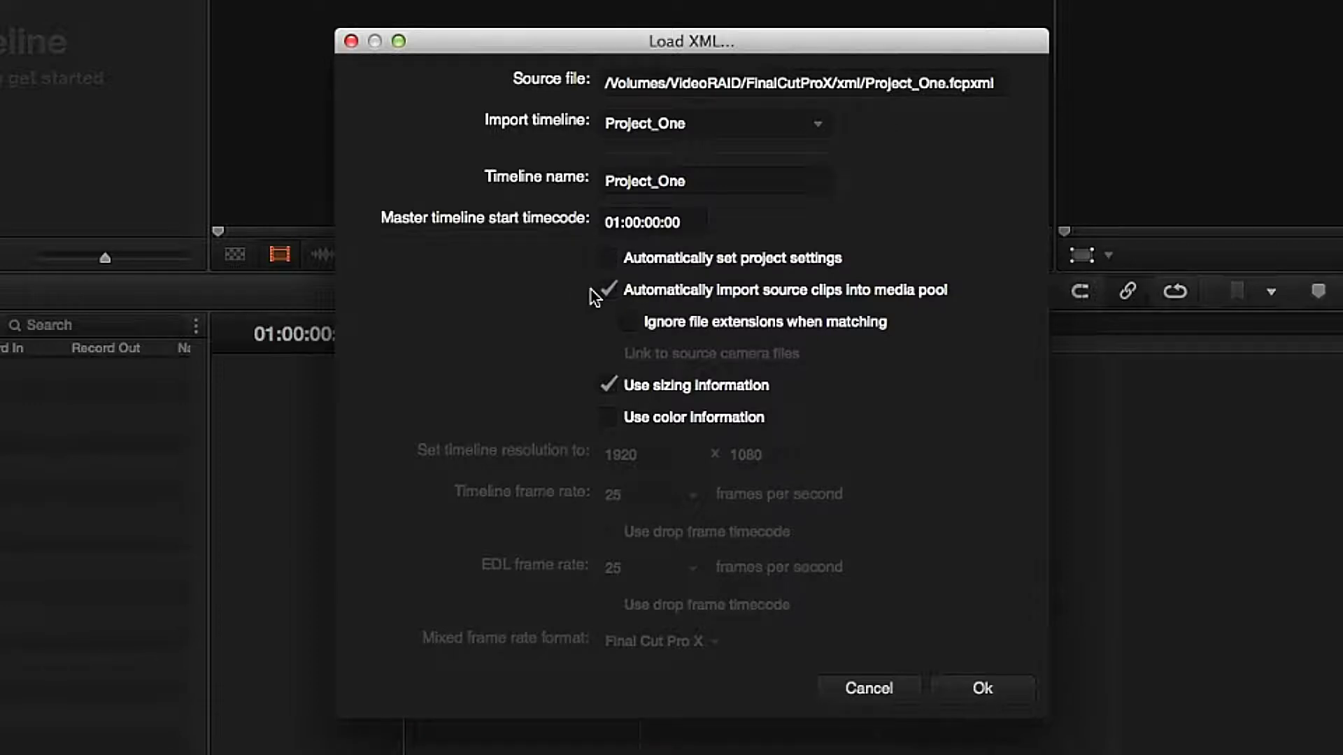
{"action": "left_click", "coordinate": [630, 324]}
{"action": "left_click", "coordinate": [981, 687]}
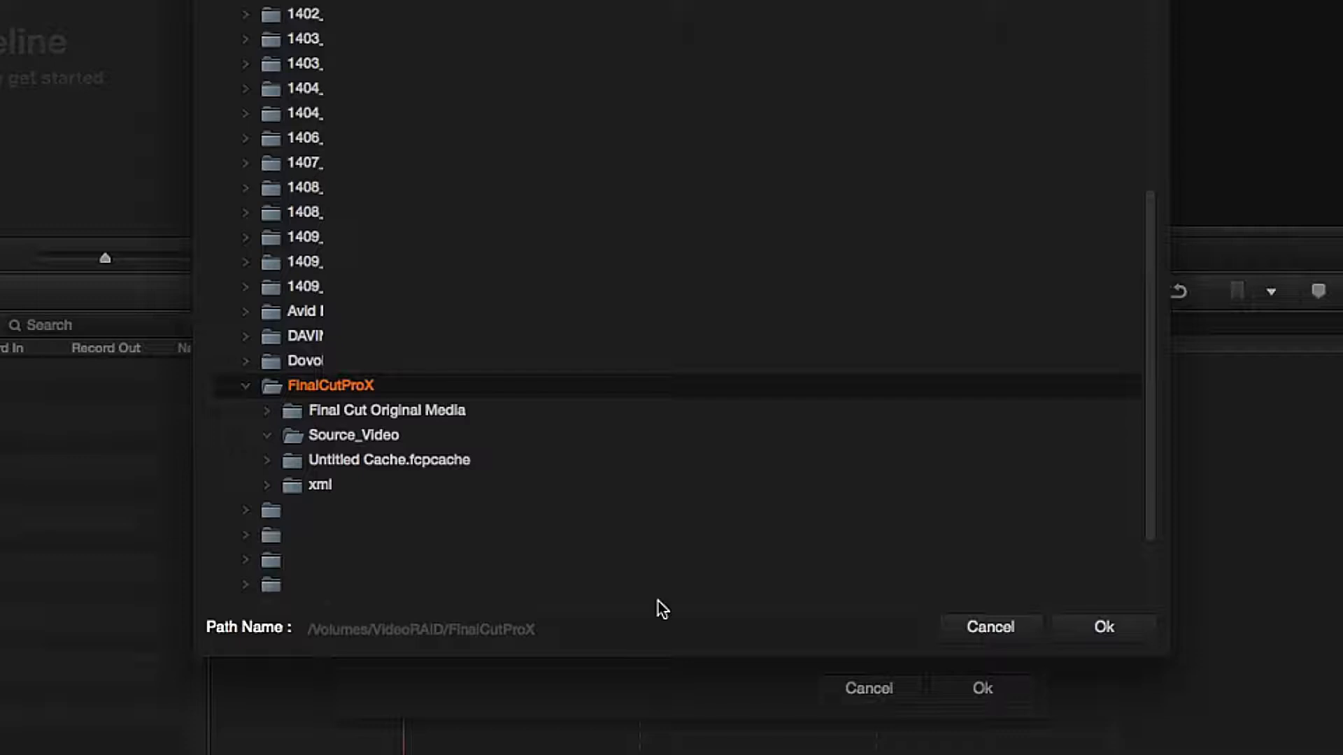
- Choose the Source_Video folder as the location of the source clips, finish the import, and scrub through the imported timeline
{"action": "left_click", "coordinate": [358, 432]}
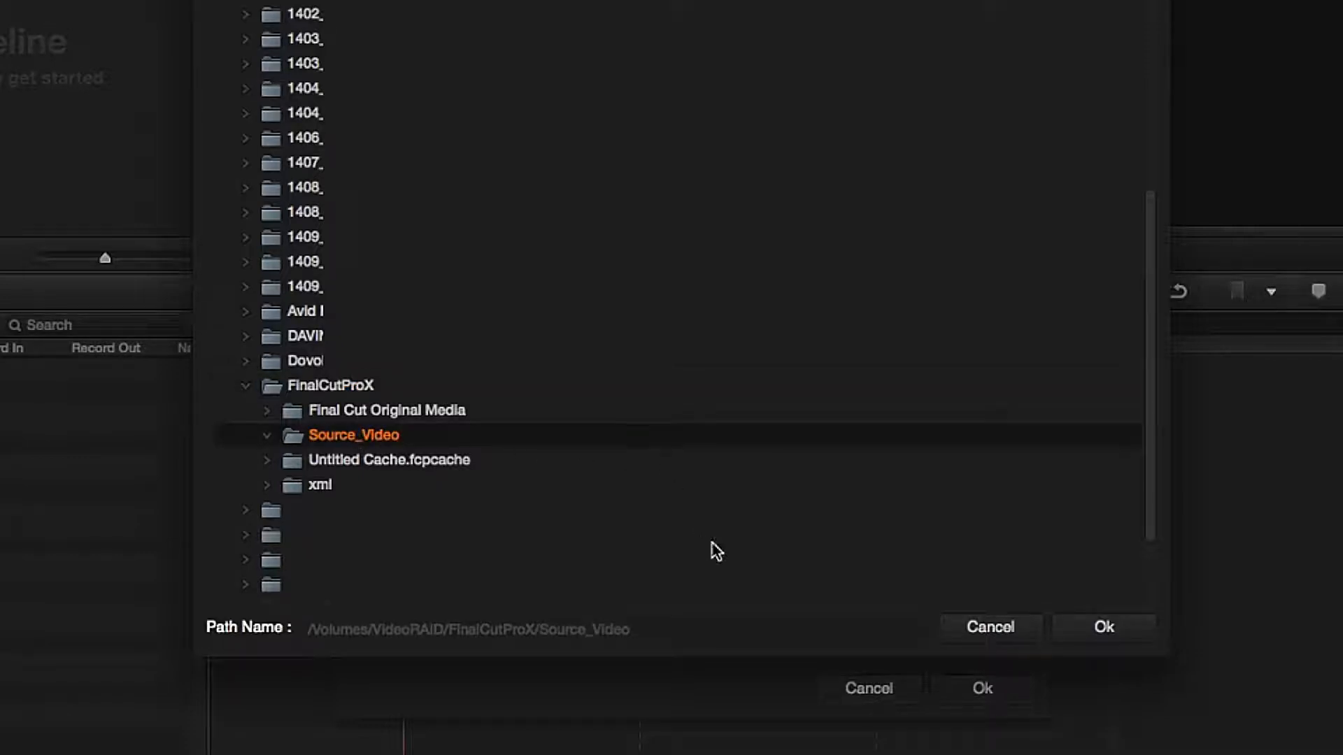
{"action": "left_click", "coordinate": [1104, 627]}
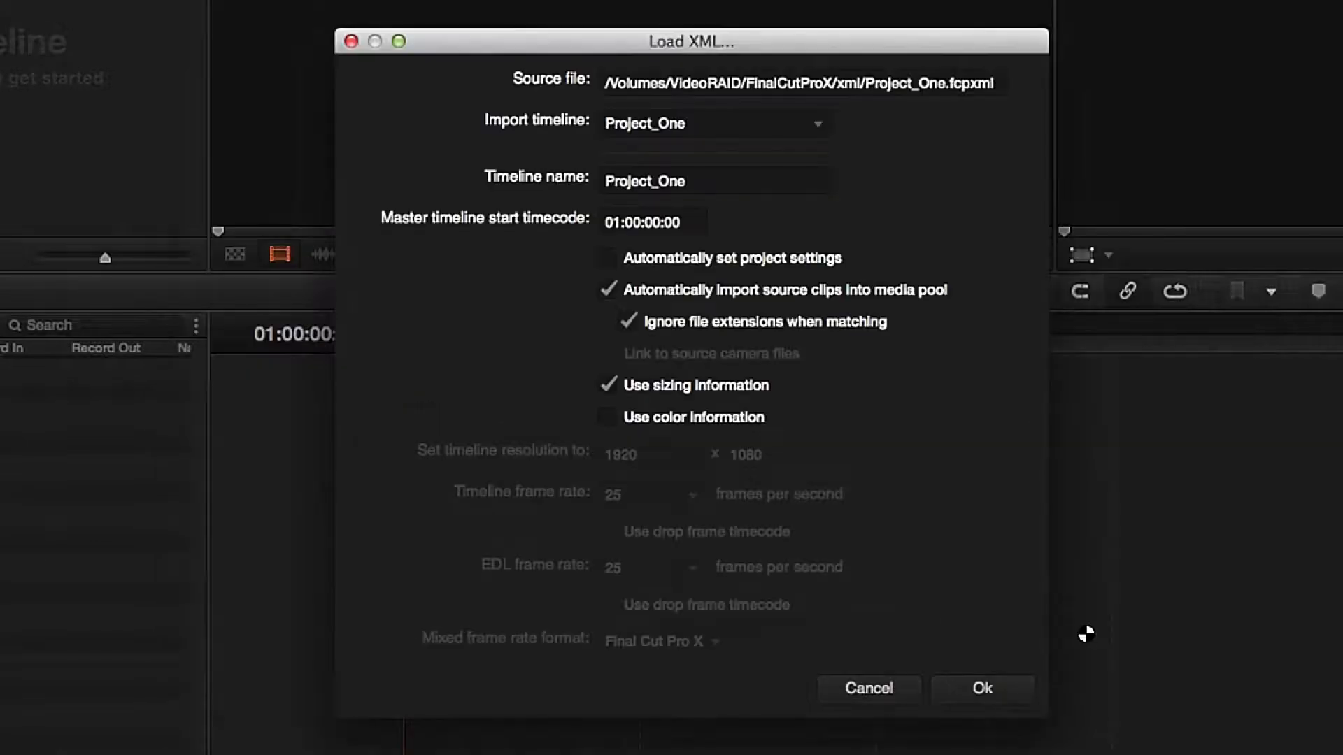
{"action": "key", "text": "Return"}
{"action": "key", "text": "space"}
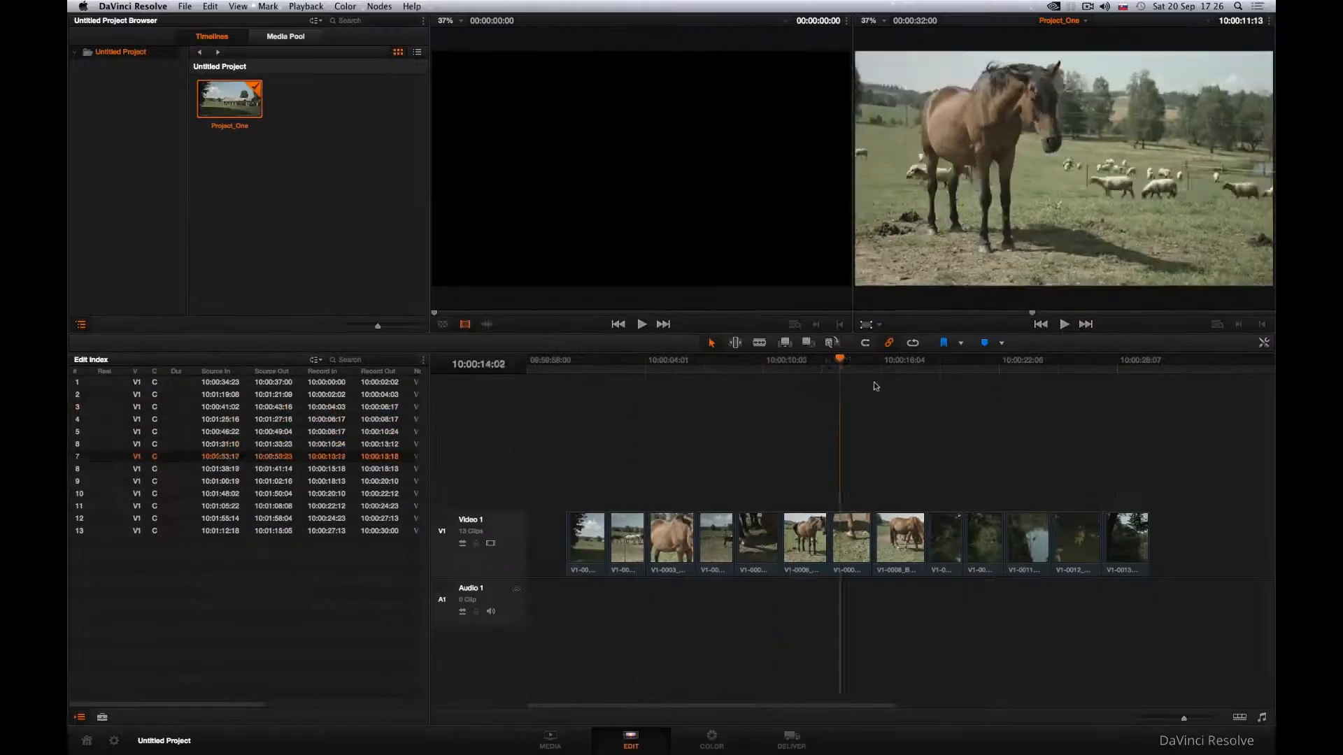
{"action": "left_click_drag", "start_coordinate": [1073, 395], "coordinate": [591, 404]}
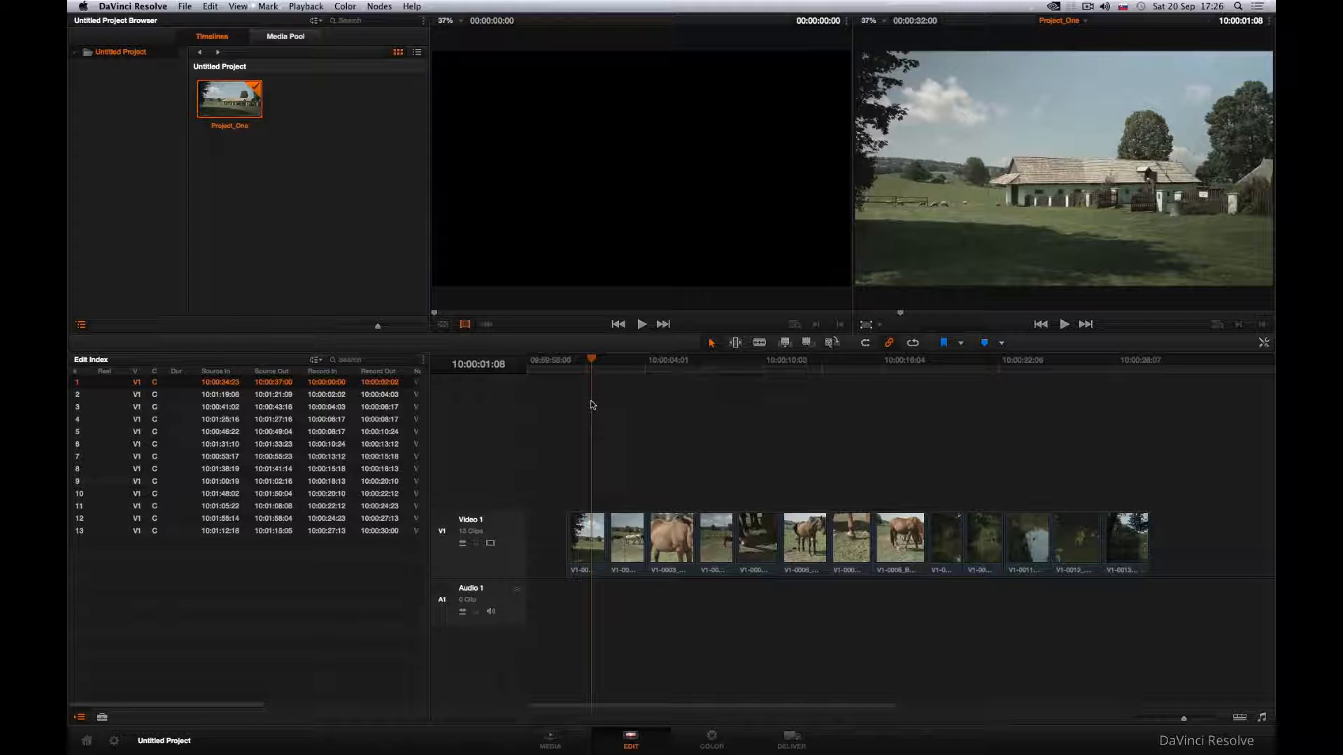
- Add Project_One.mov from the xml folder to the media pool as an offline reference clip
{"action": "left_click", "coordinate": [551, 740]}
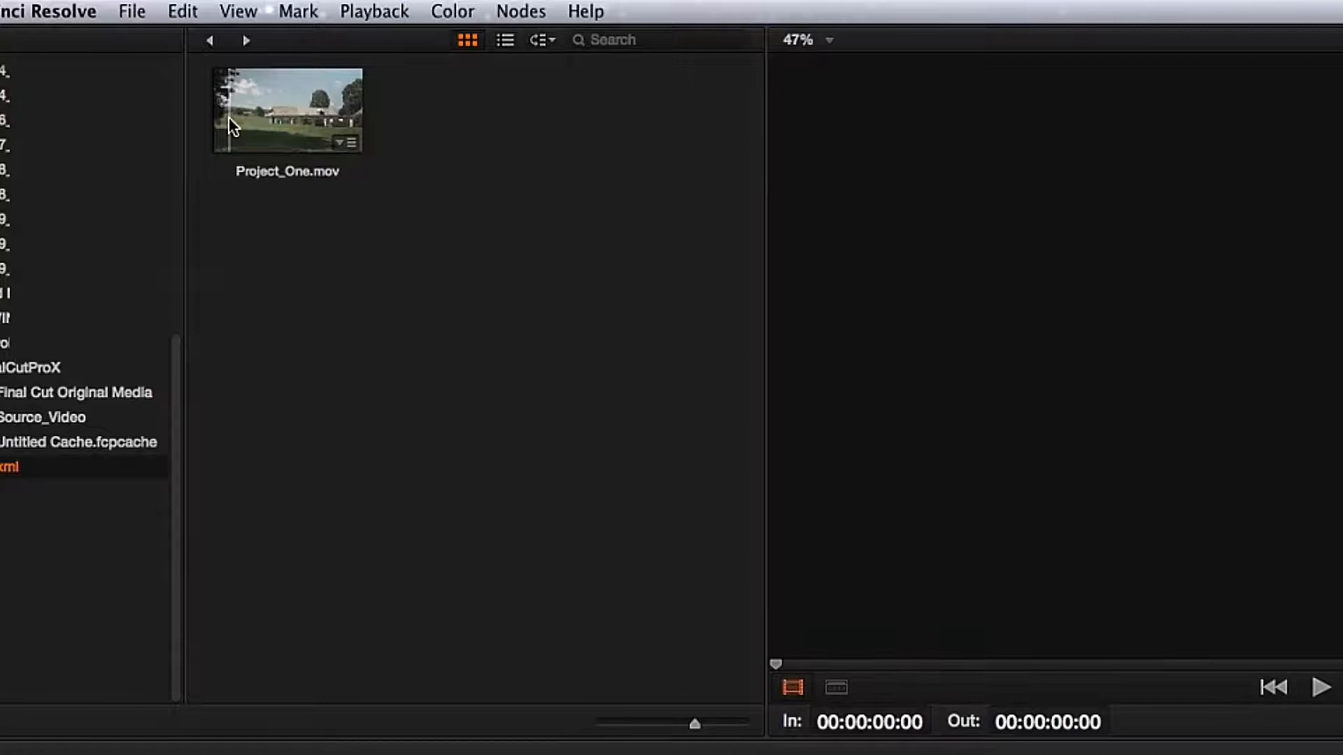
{"action": "left_click", "coordinate": [230, 119]}
{"action": "right_click", "coordinate": [231, 122]}
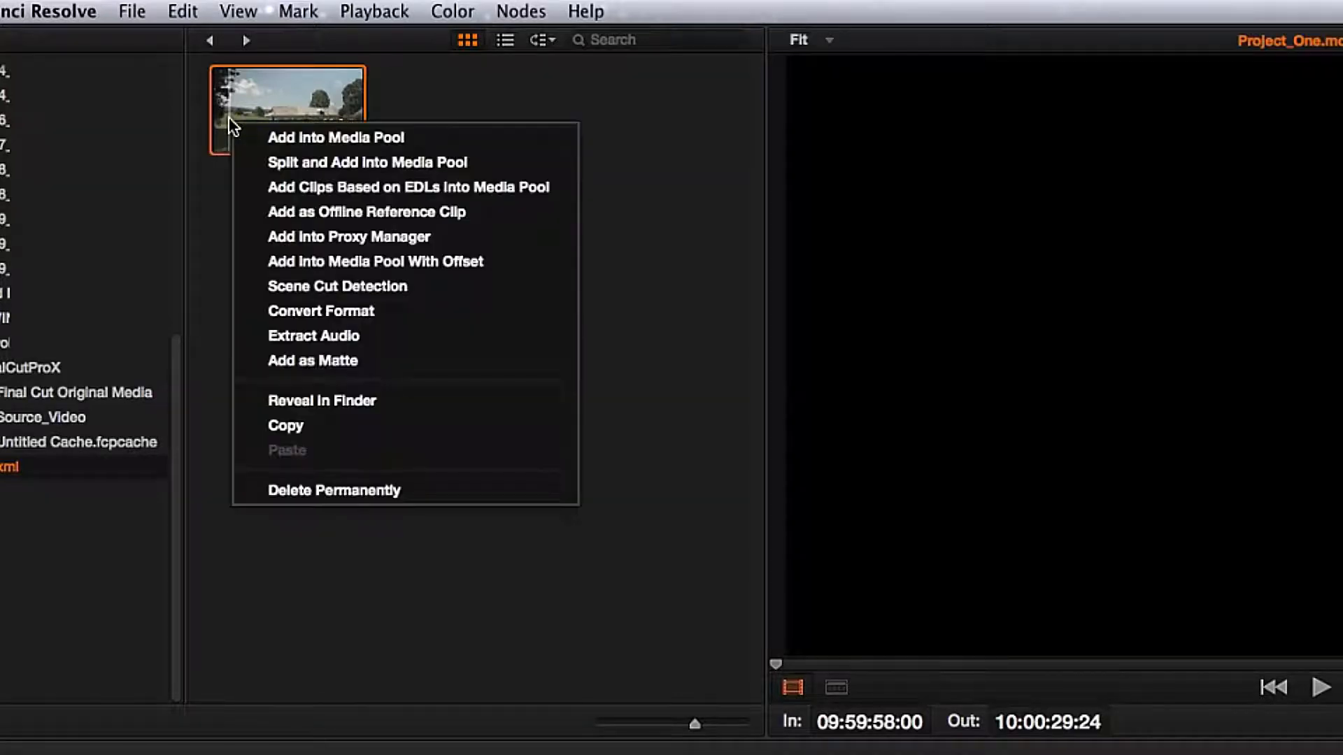
{"action": "left_click", "coordinate": [241, 218]}
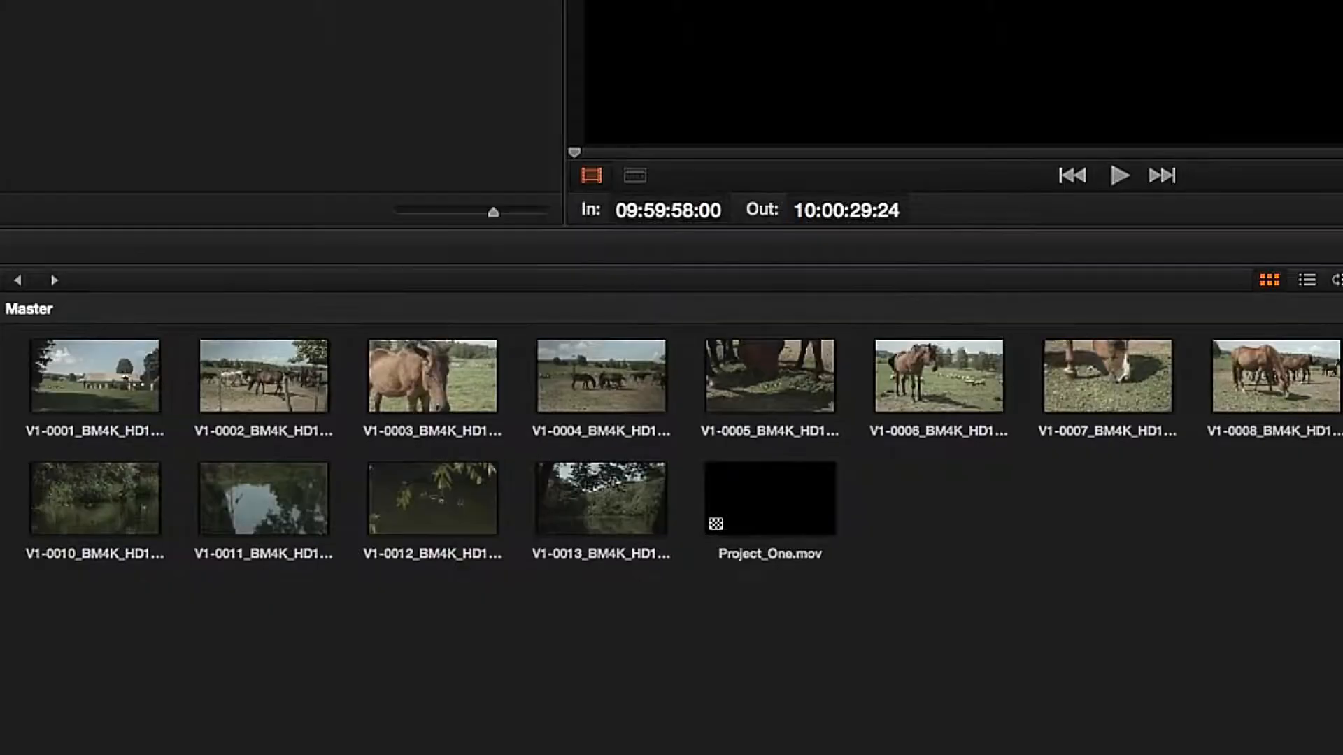
{"action": "mouse_move", "coordinate": [713, 548]}
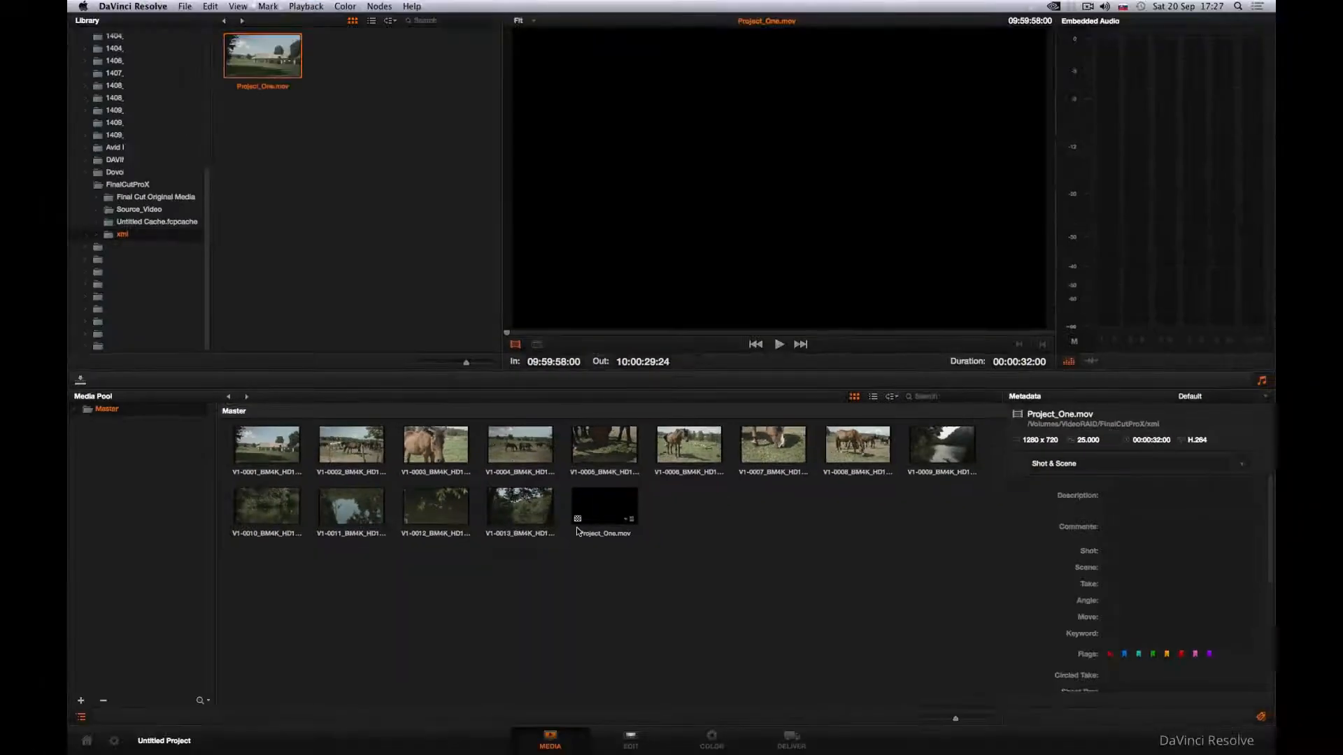
- On the Edit page, link Project_One.mov as the offline reference clip of the Project_One timeline
{"action": "left_click", "coordinate": [609, 747]}
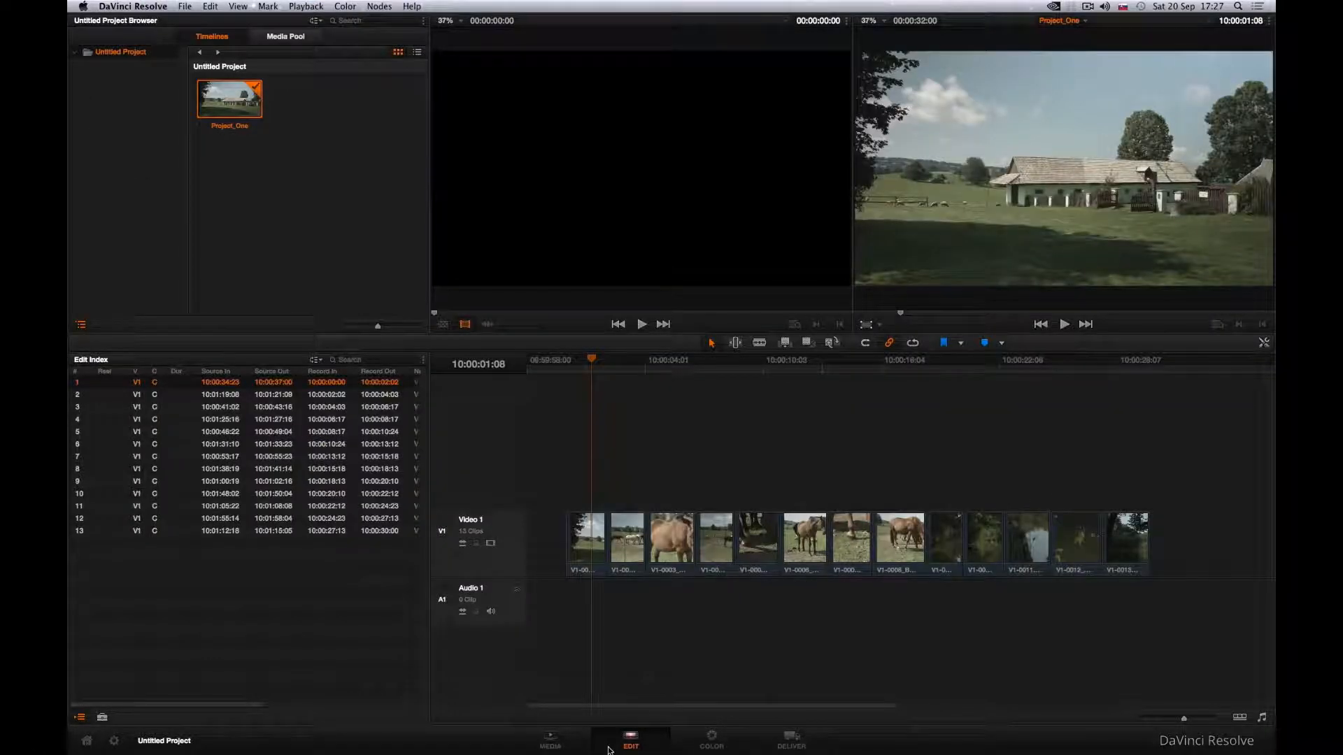
{"action": "right_click", "coordinate": [219, 108]}
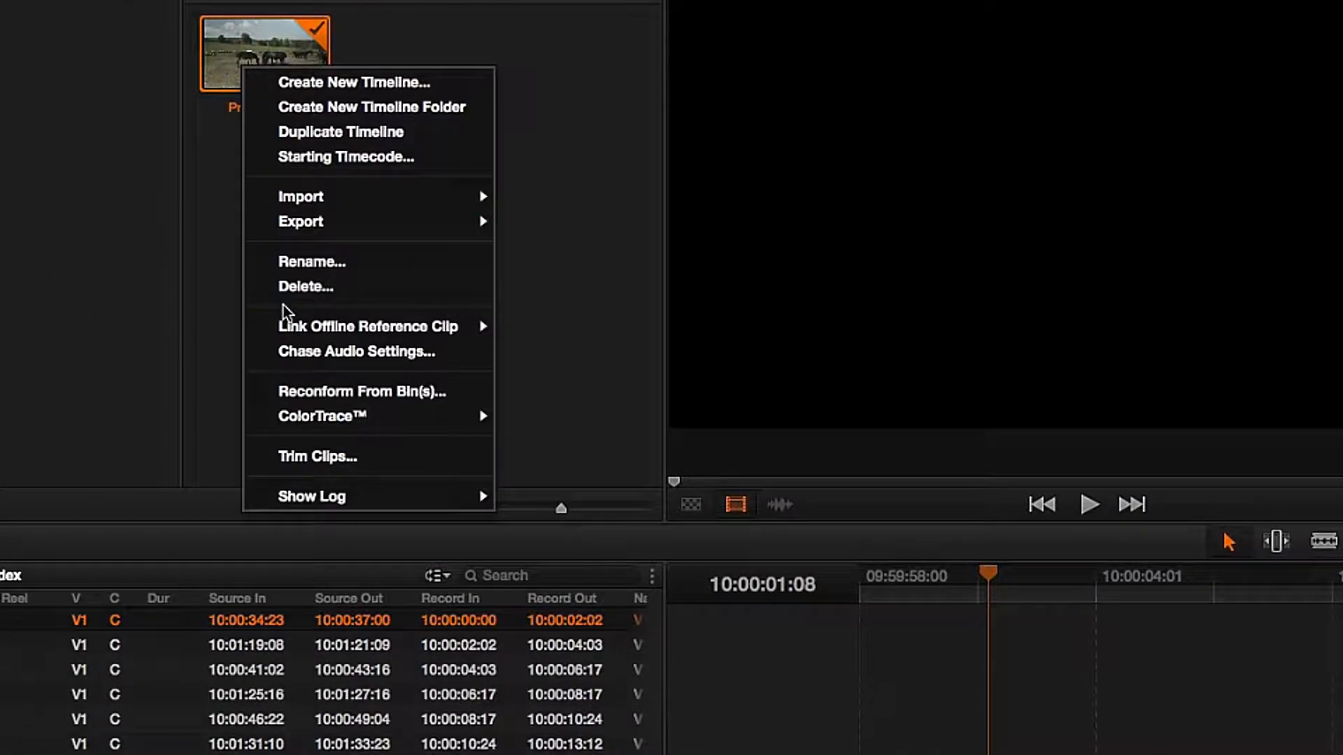
{"action": "mouse_move", "coordinate": [242, 236]}
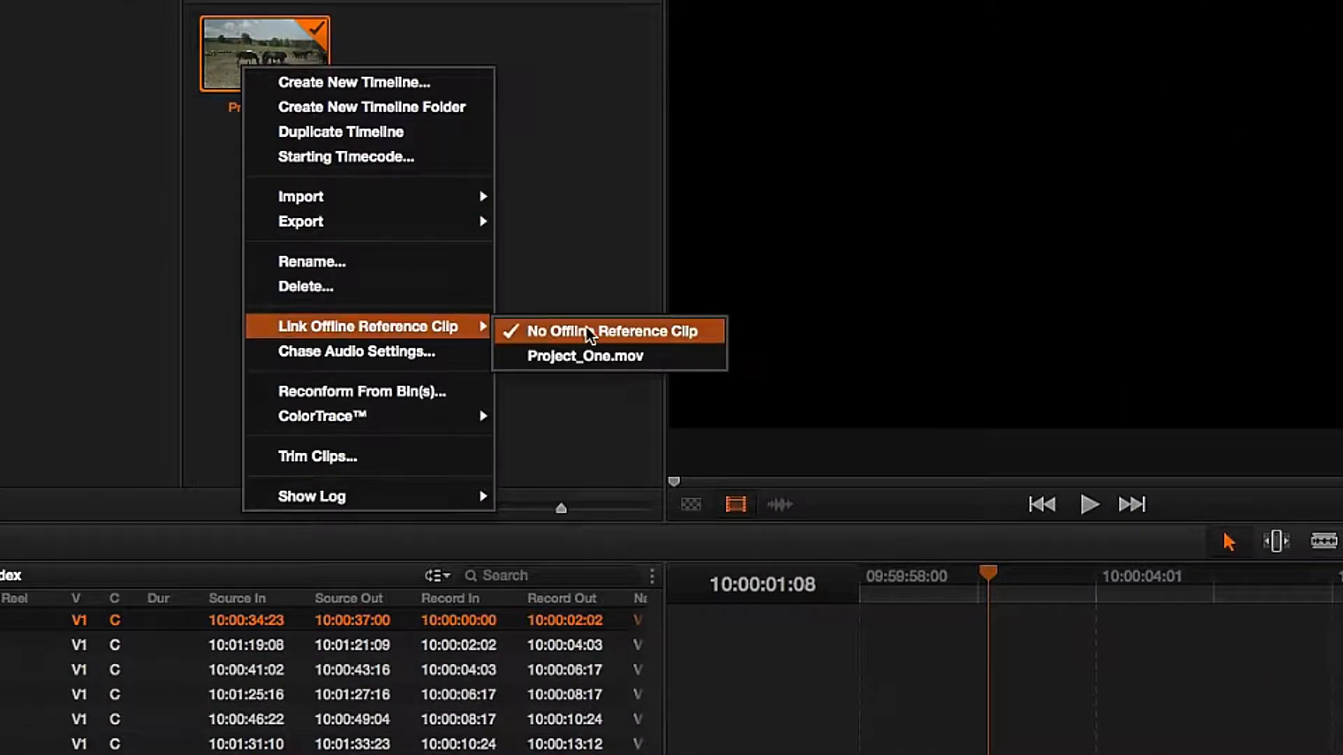
{"action": "left_click", "coordinate": [586, 357]}
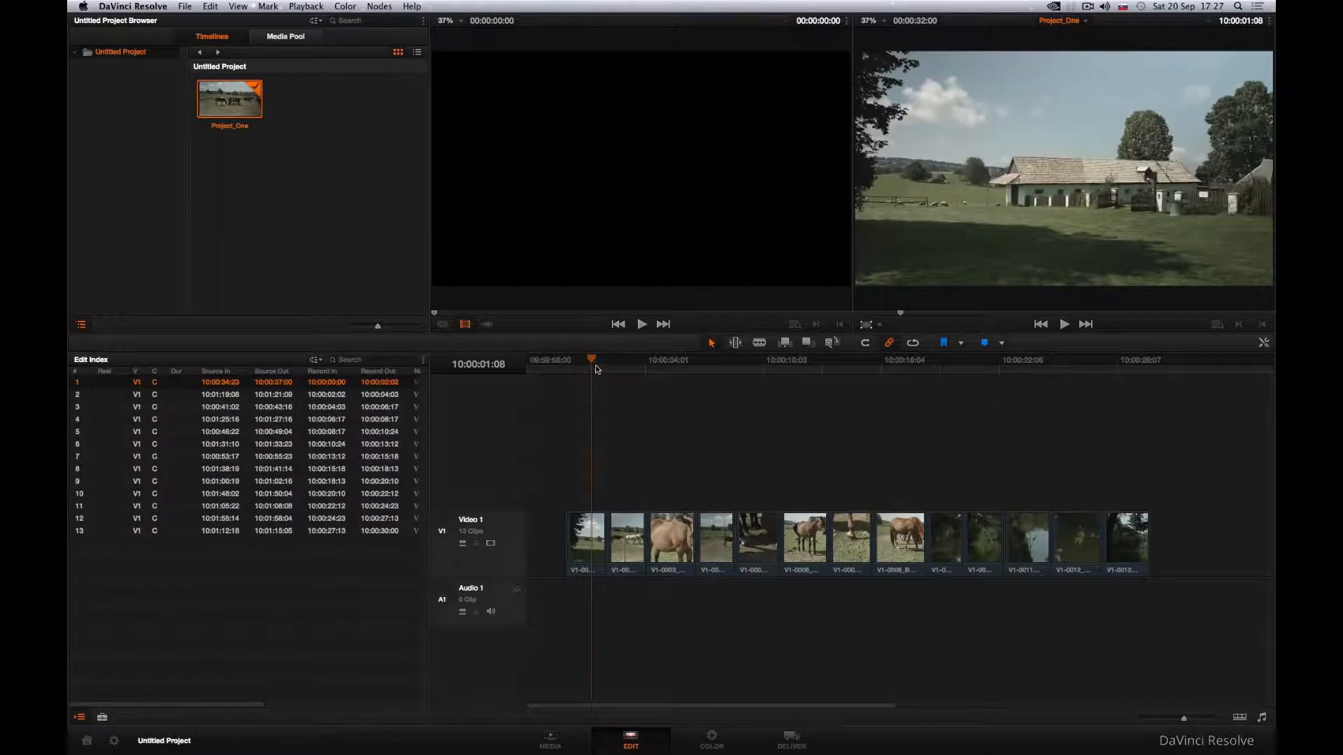
- Switch the source viewer to offline mode and scrub through the timeline to compare the reference movie with the imported edit
{"action": "mouse_move", "coordinate": [596, 368]}
{"action": "left_mouse_down"}
{"action": "mouse_move", "coordinate": [1115, 365]}
{"action": "mouse_move", "coordinate": [586, 393]}
{"action": "left_mouse_up"}
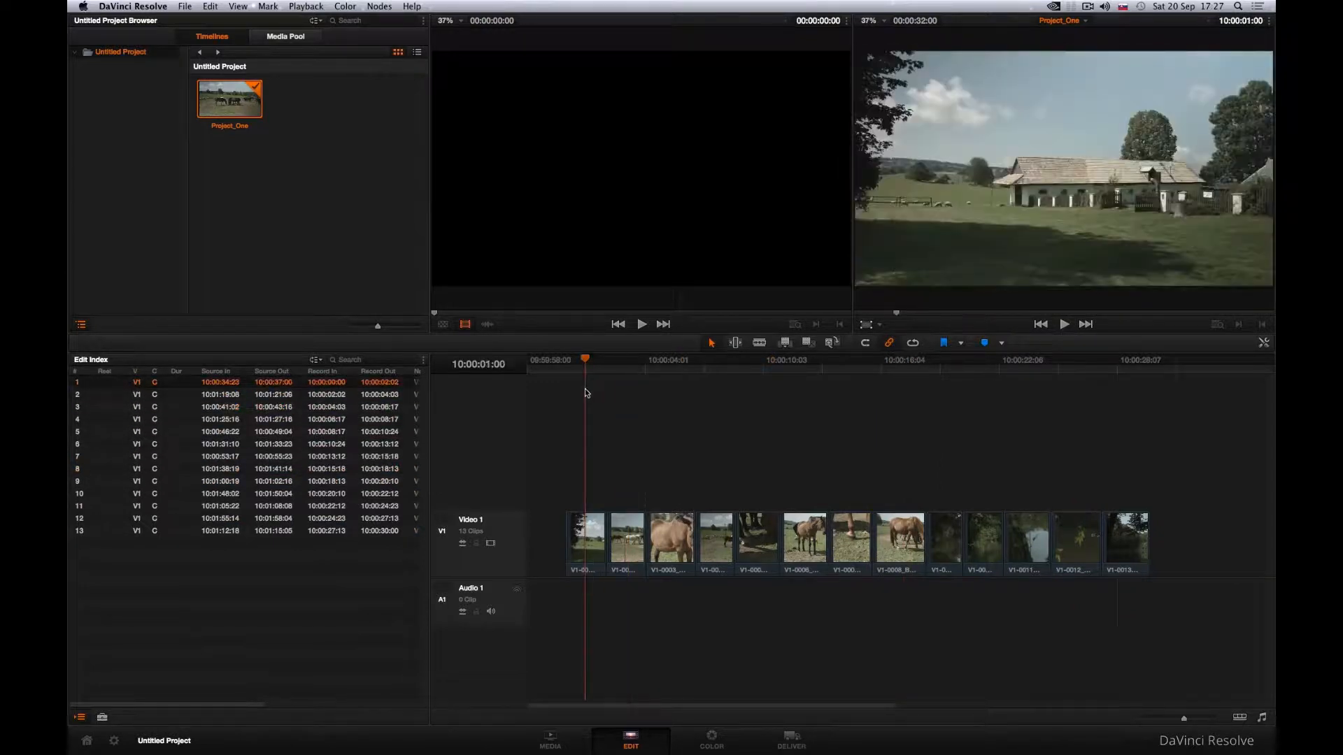
{"action": "left_click", "coordinate": [442, 326]}
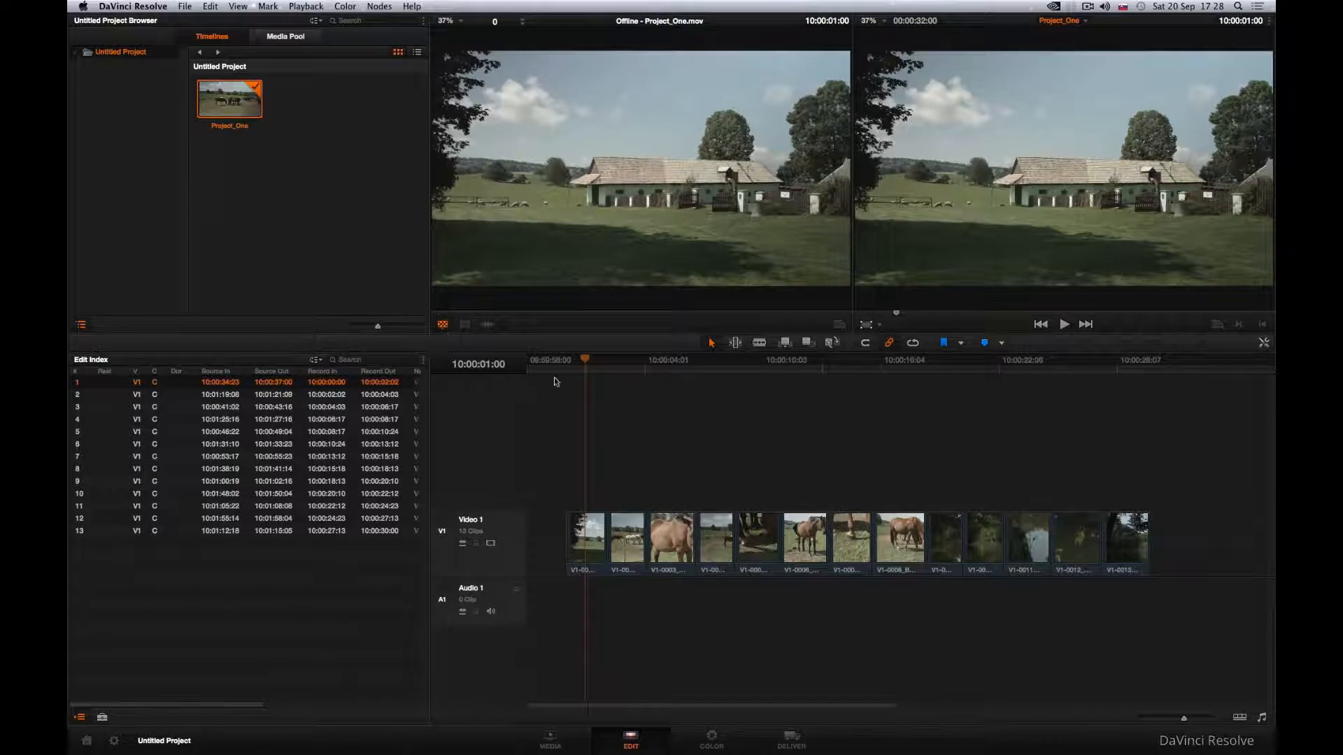
{"action": "mouse_move", "coordinate": [586, 359]}
{"action": "left_mouse_down"}
{"action": "mouse_move", "coordinate": [1115, 362]}
{"action": "mouse_move", "coordinate": [593, 361]}
{"action": "left_mouse_up"}
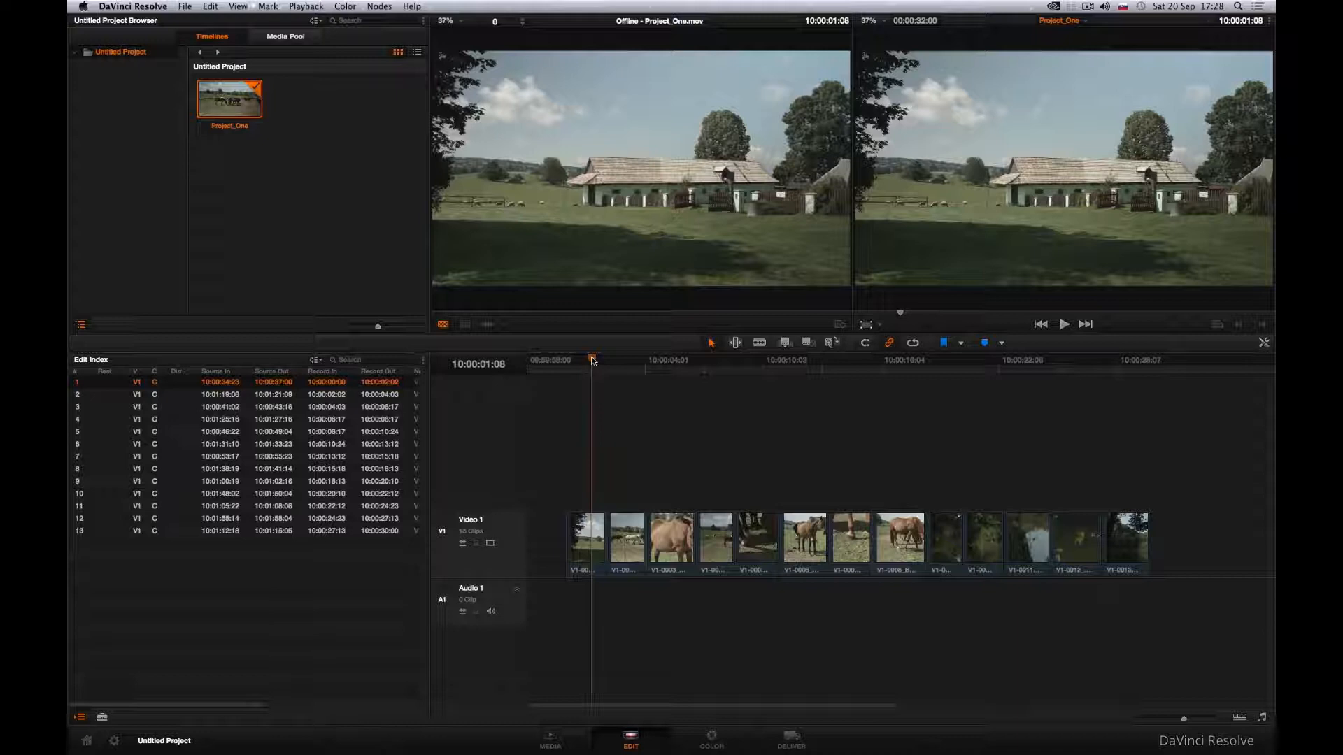
{"action": "left_click_drag", "start_coordinate": [596, 361], "coordinate": [1115, 360]}
{"action": "left_click", "coordinate": [784, 361]}
{"action": "left_click", "coordinate": [677, 362]}
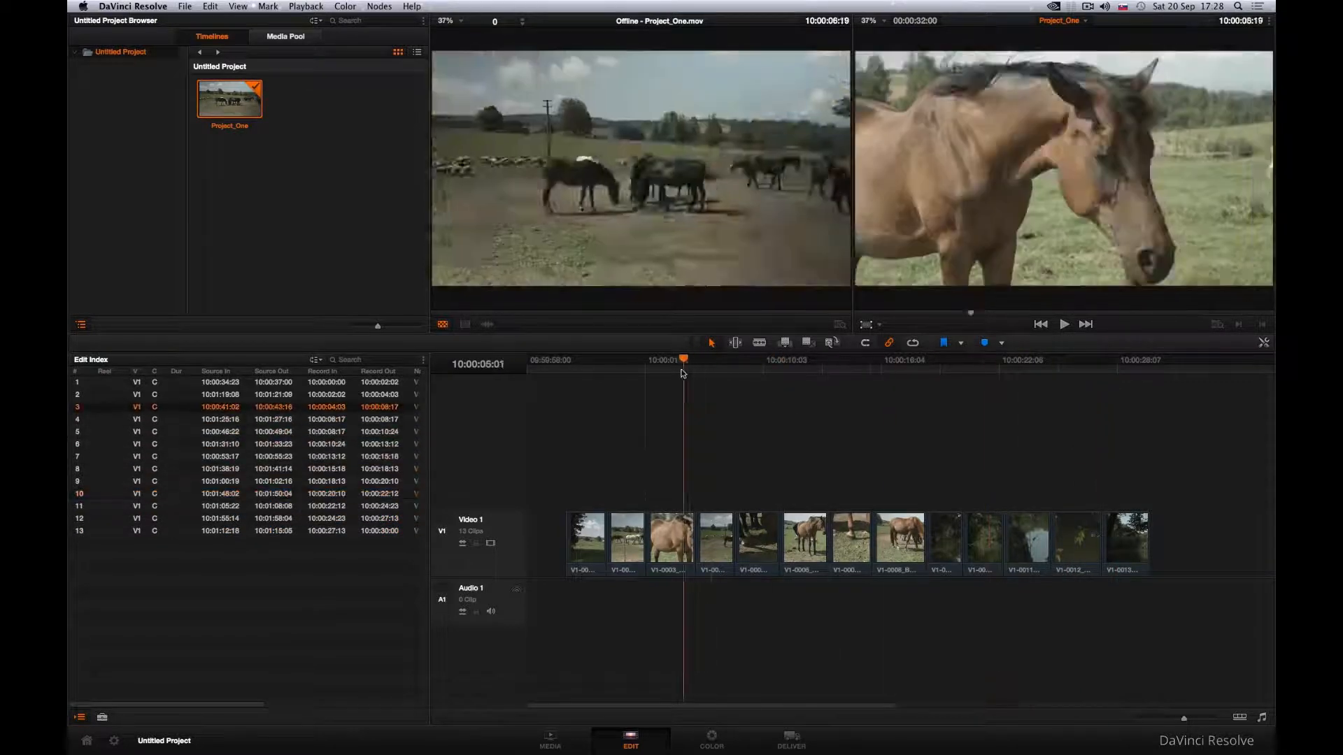
- Flip the V1-0003 source clip horizontally in its Clip Attributes and check it against the reference around 10:00:05:11
{"action": "left_click", "coordinate": [663, 528]}
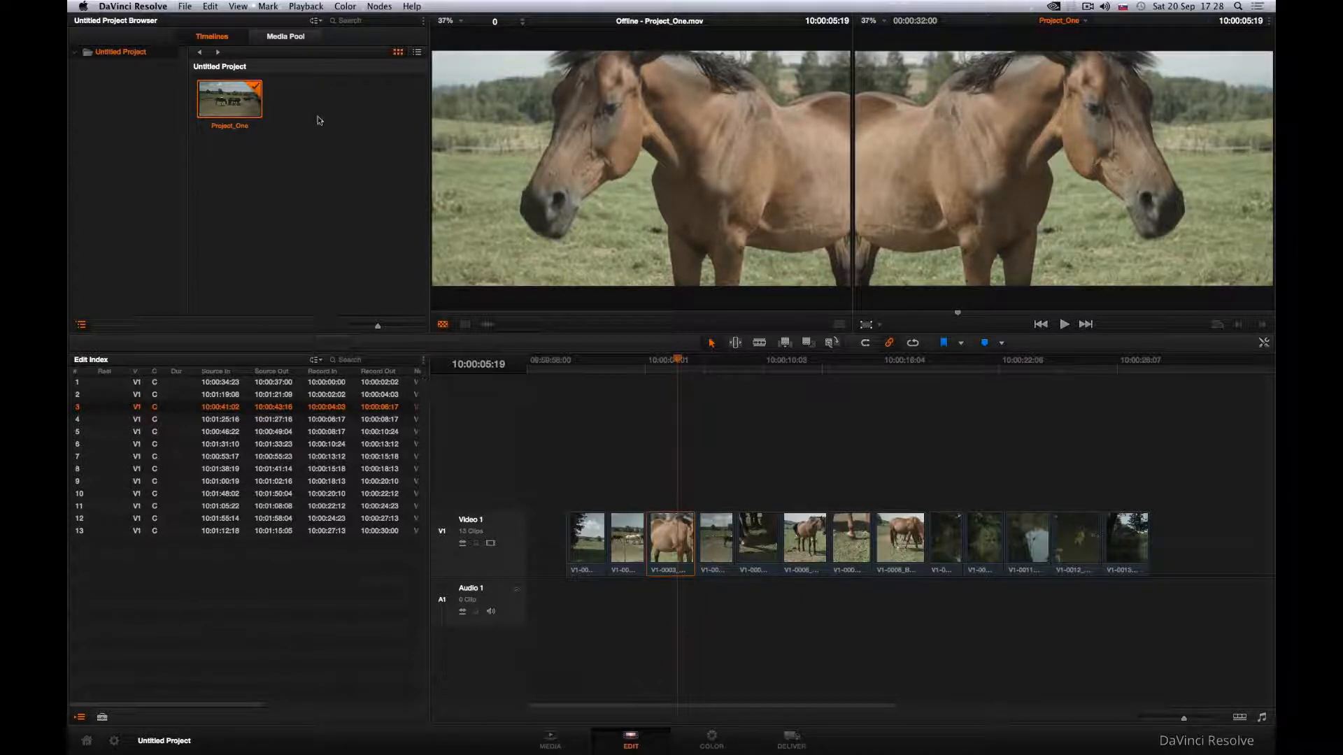
{"action": "left_click", "coordinate": [303, 42]}
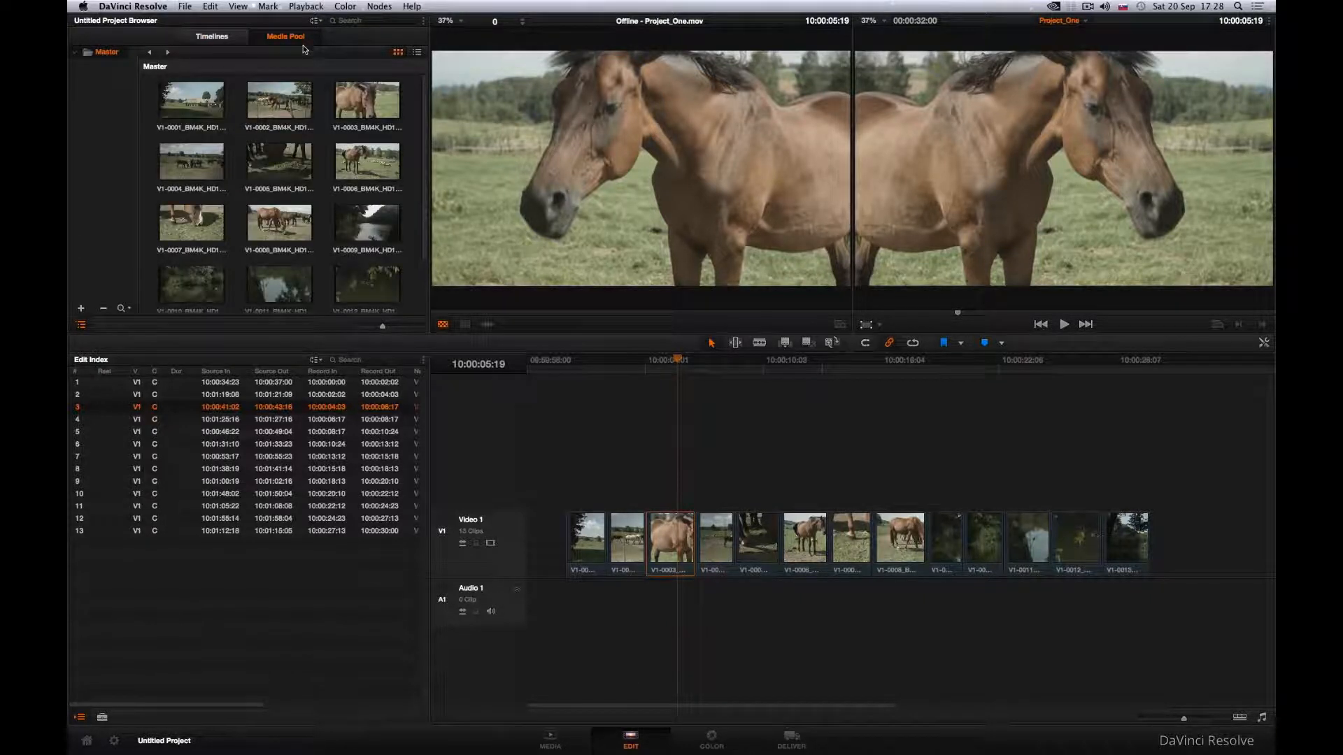
{"action": "left_click", "coordinate": [348, 105]}
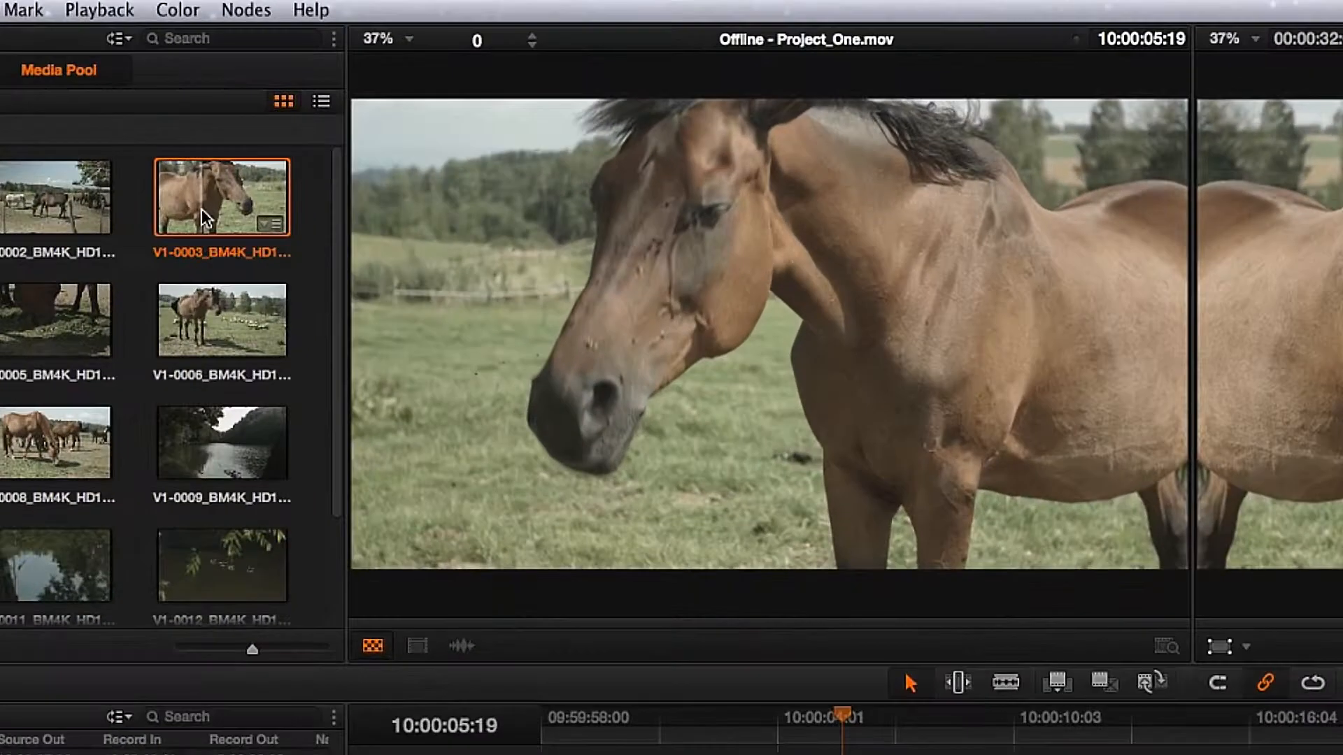
{"action": "right_click", "coordinate": [201, 208]}
{"action": "left_click", "coordinate": [256, 600]}
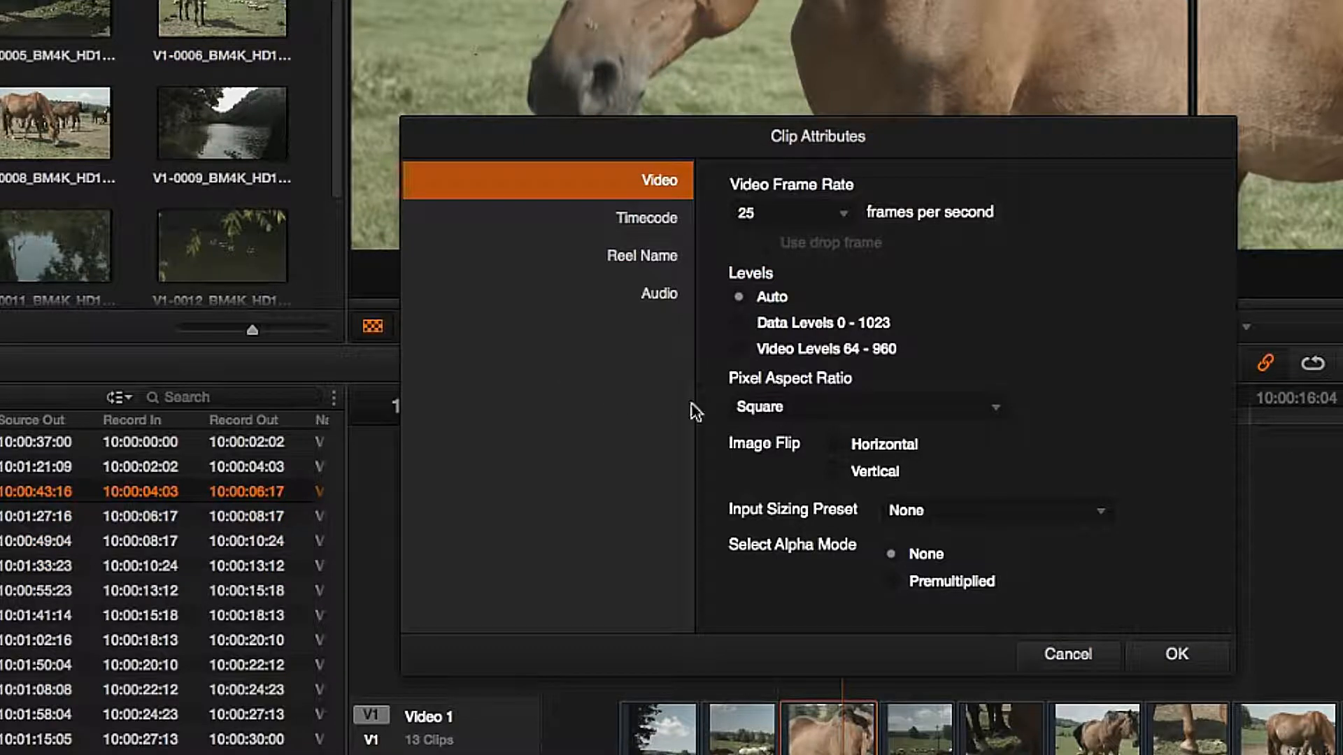
{"action": "left_click", "coordinate": [834, 445]}
{"action": "left_click", "coordinate": [1143, 648]}
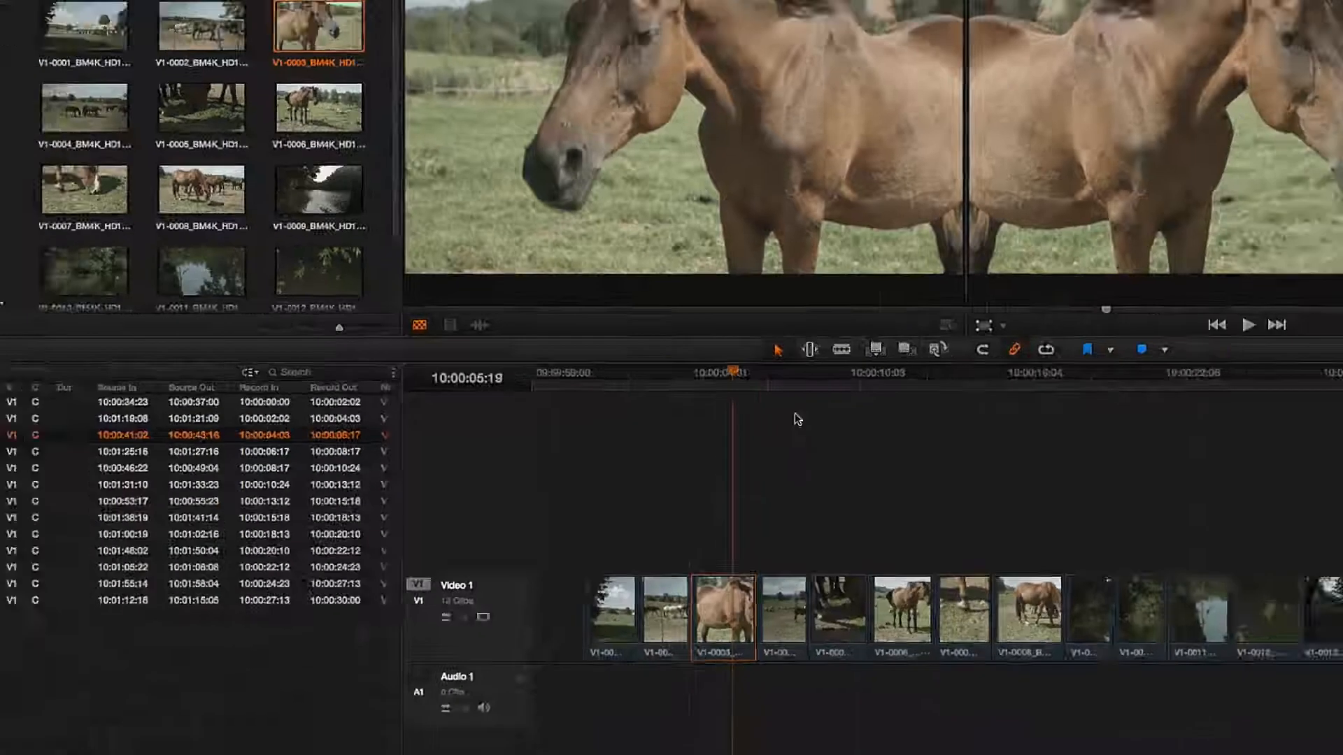
{"action": "left_click_drag", "start_coordinate": [734, 371], "coordinate": [673, 361]}
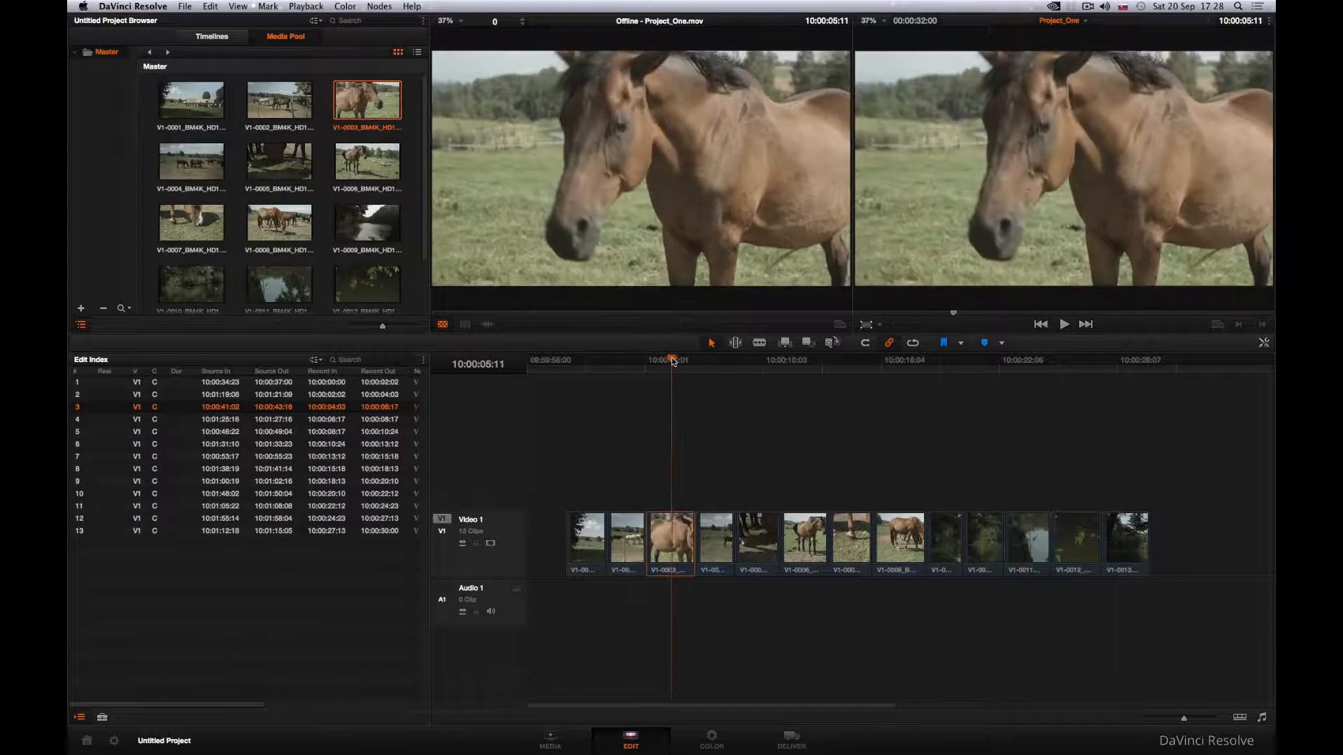
- Undo the horizontal flip made in the clip attributes and refresh the frame by moving the playhead
{"action": "left_click", "coordinate": [209, 6]}
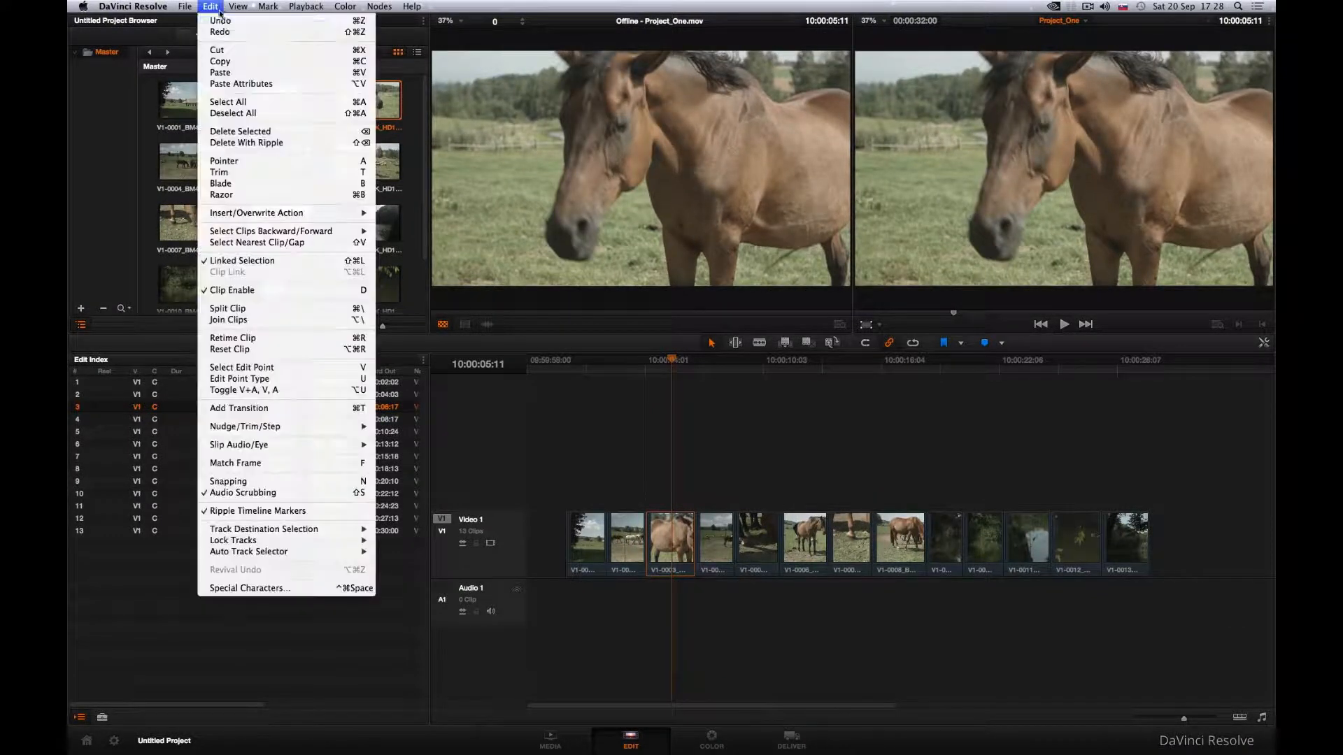
{"action": "left_click", "coordinate": [220, 22]}
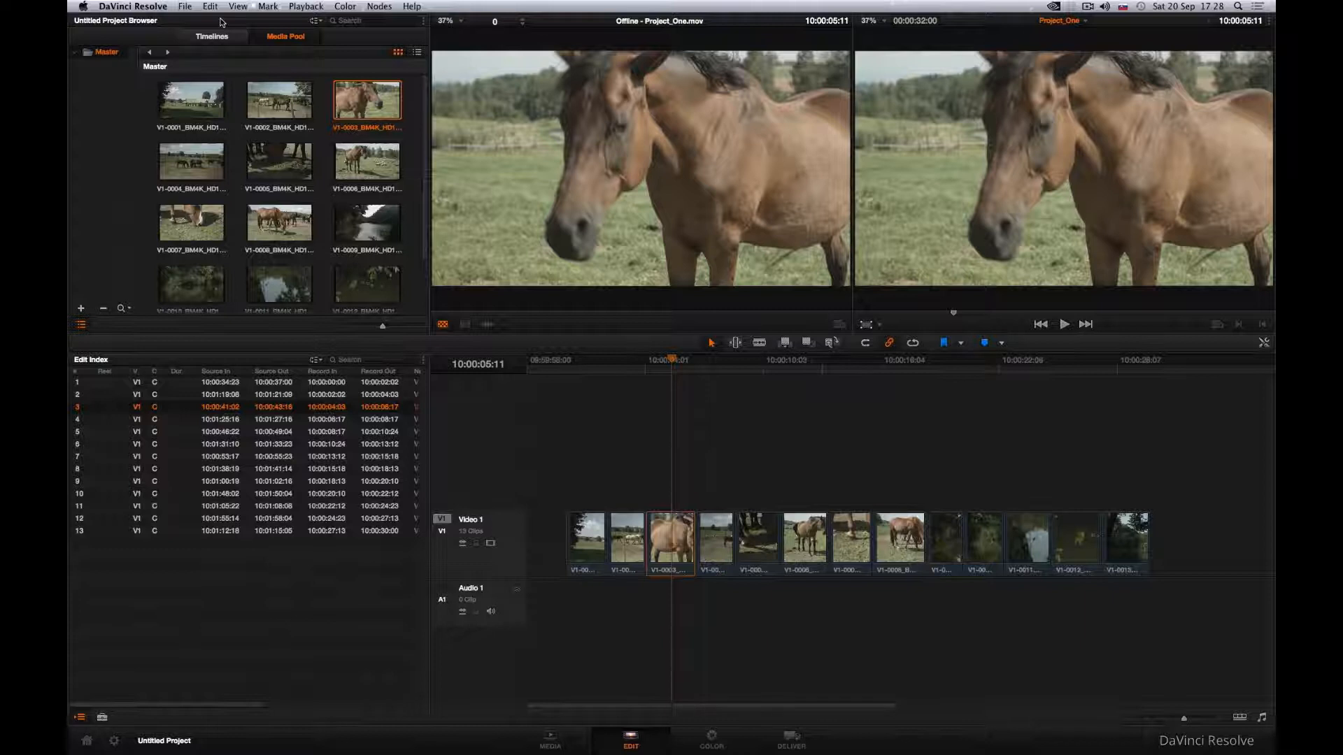
{"action": "left_click_drag", "start_coordinate": [672, 361], "coordinate": [669, 361]}
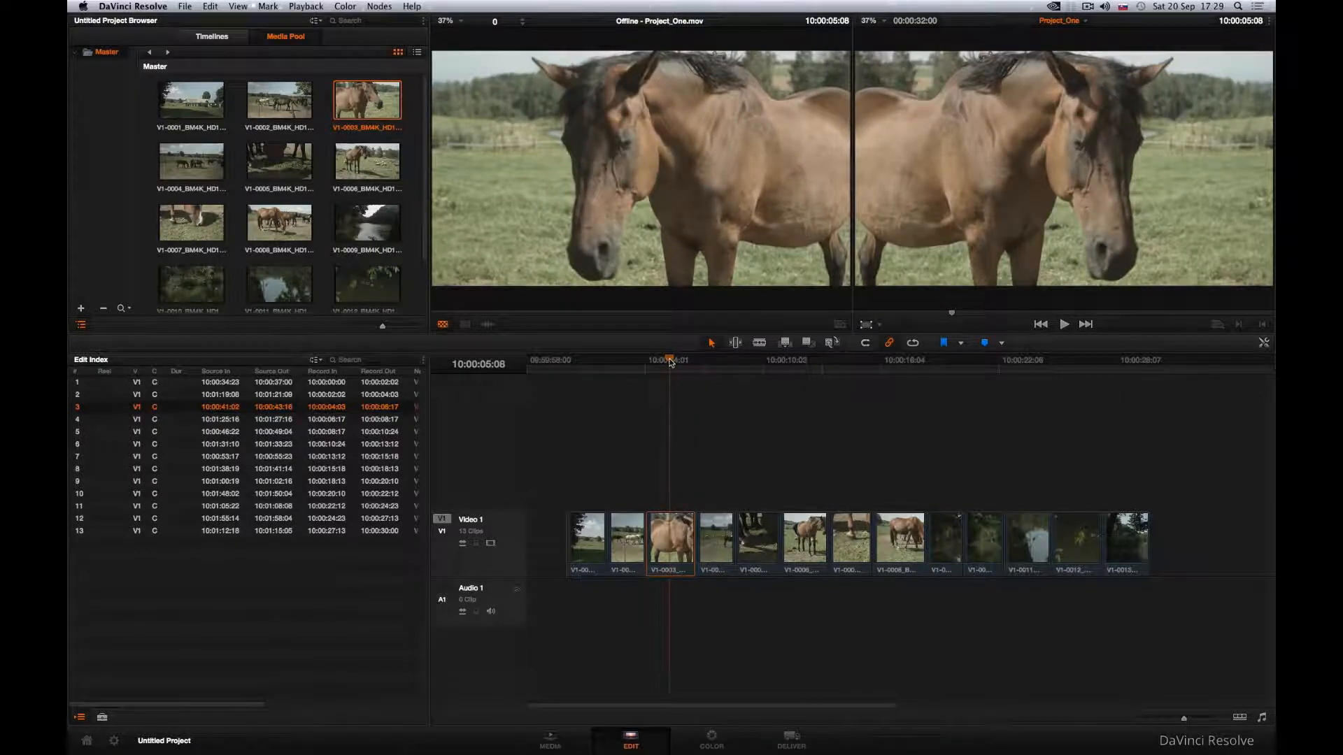
- Flip the third timeline clip horizontally with Input Sizing on the Color page, and return to the Edit page
{"action": "left_click", "coordinate": [696, 734]}
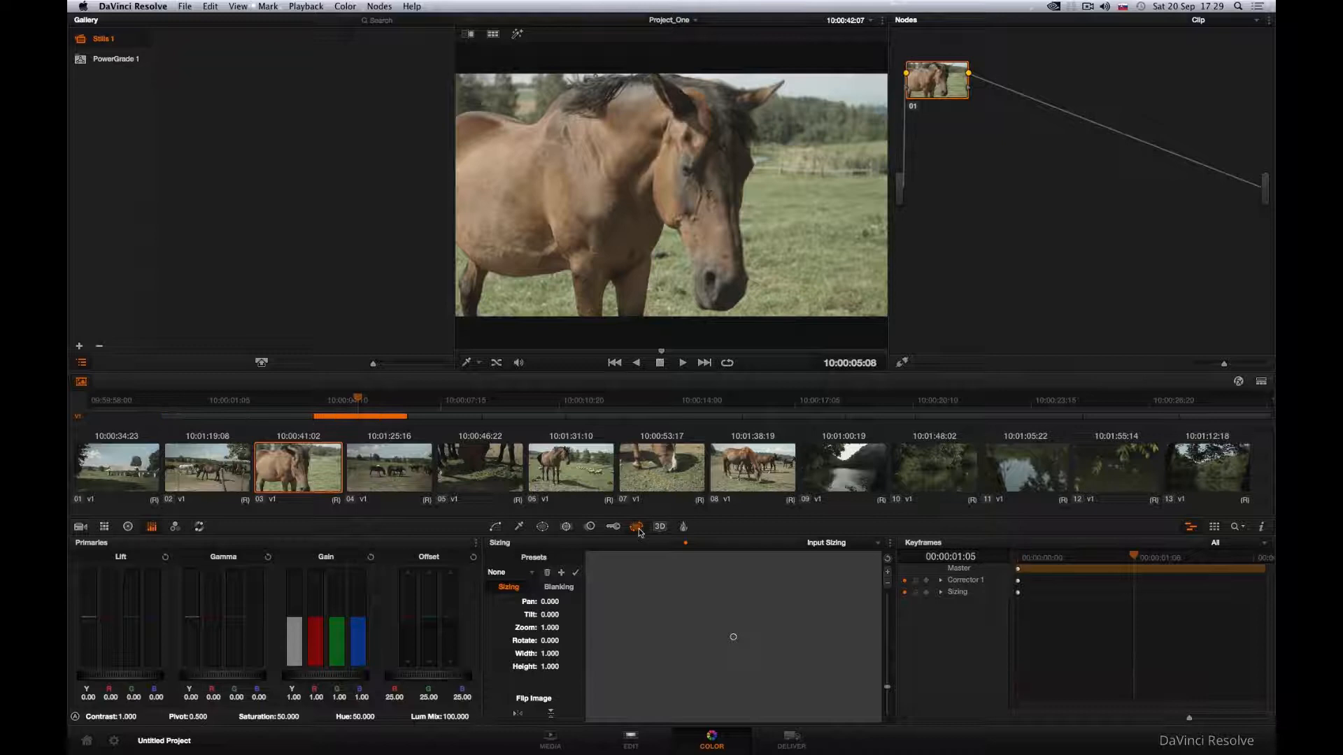
{"action": "left_click", "coordinate": [517, 713]}
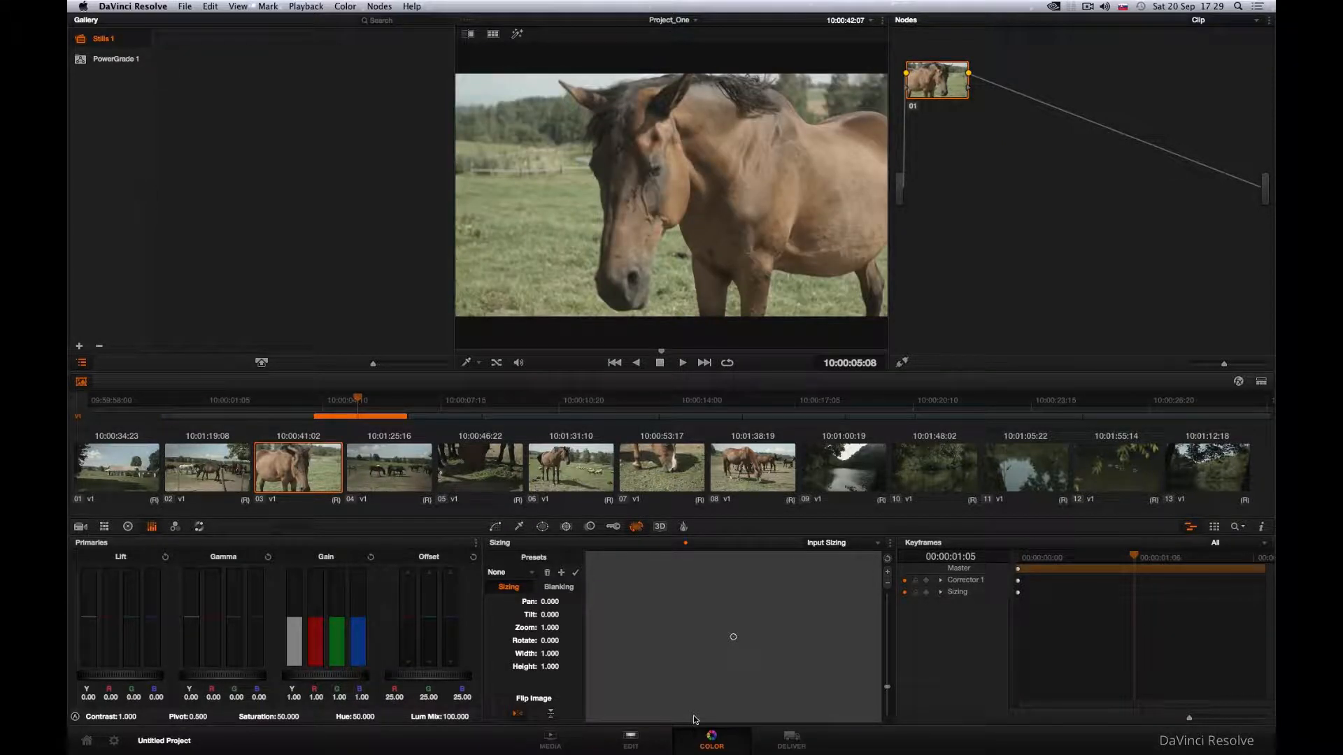
{"action": "left_click", "coordinate": [631, 740]}
- Scrub through the whole timeline and play it from the first clip to compare it with the offline reference
{"action": "left_click_drag", "start_coordinate": [671, 358], "coordinate": [1074, 359]}
{"action": "left_click_drag", "start_coordinate": [972, 359], "coordinate": [591, 359]}
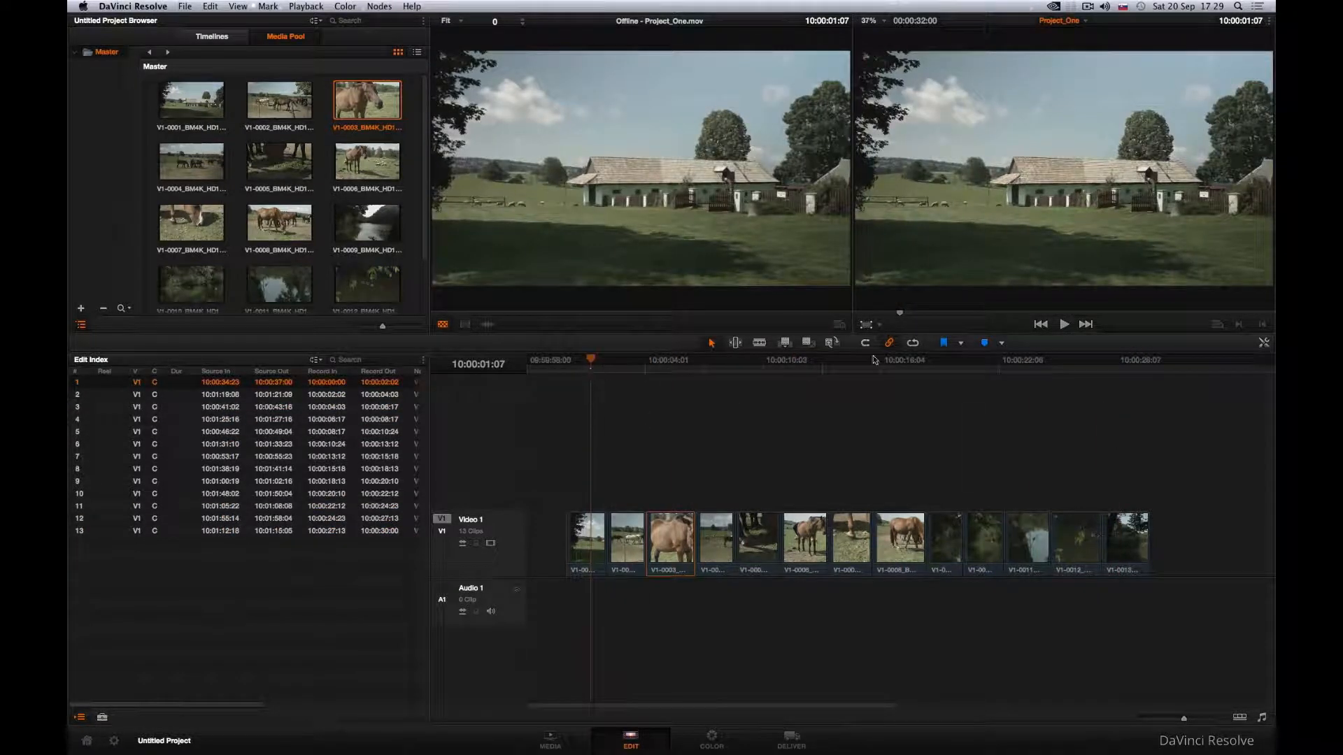
{"action": "left_click", "coordinate": [1063, 326]}
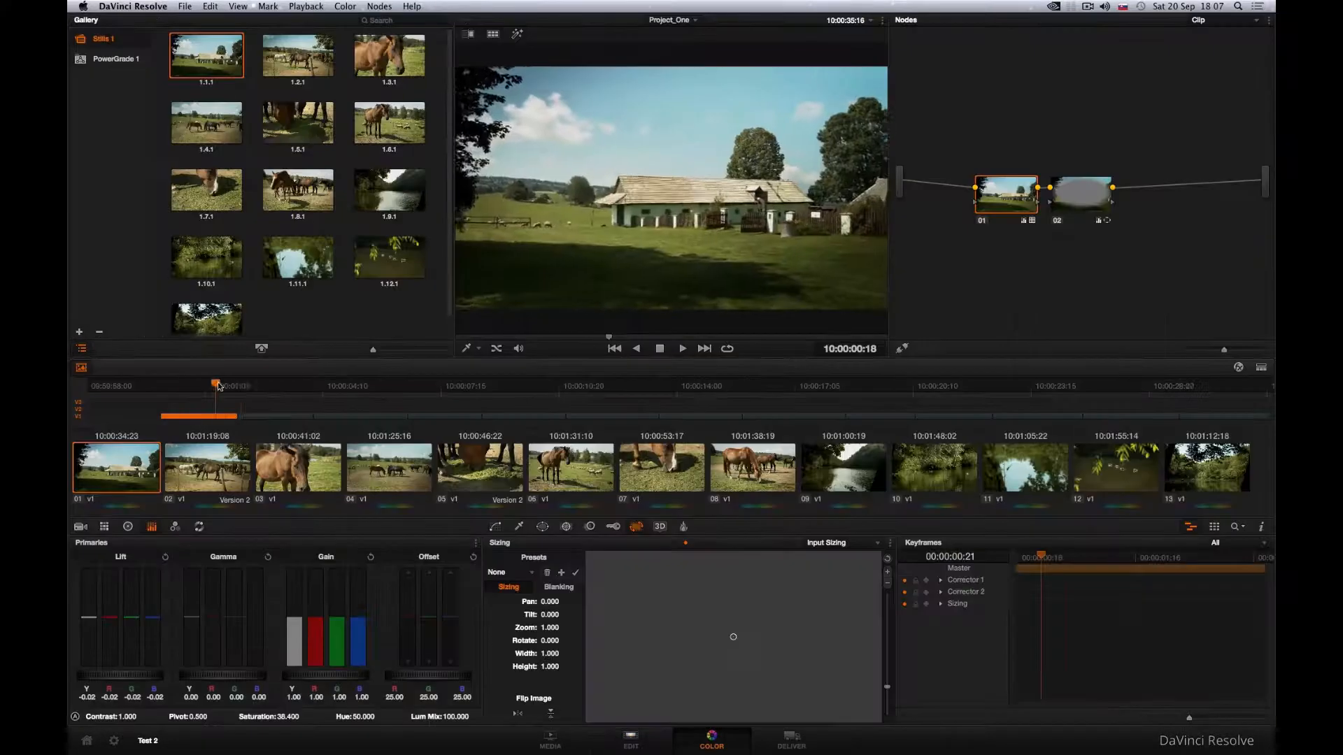
- Scrub through the graded clips of Project_One on the Color page to review the grades
{"action": "left_click_drag", "start_coordinate": [345, 391], "coordinate": [851, 392]}
{"action": "left_click_drag", "start_coordinate": [600, 415], "coordinate": [153, 330]}
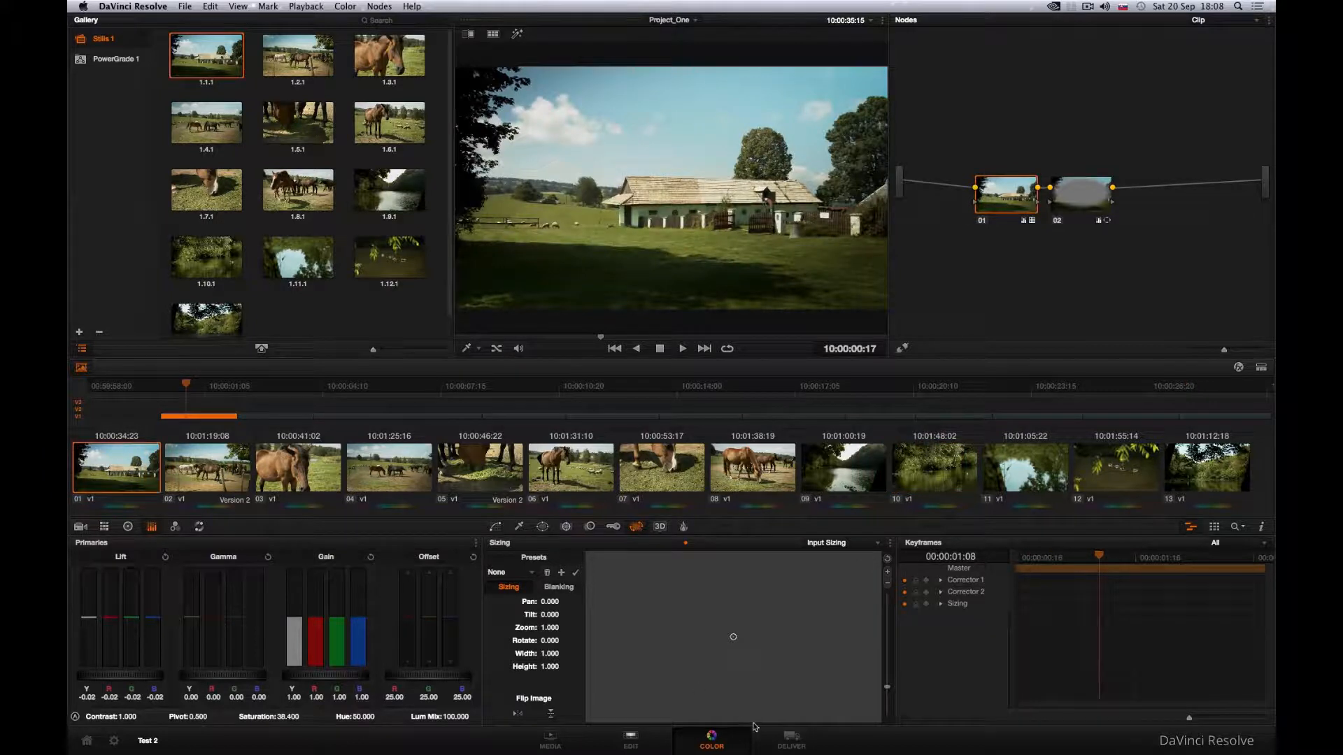
- On the Deliver page, apply the Final Cut Pro XML Round-Trip preset and turn off audio export
{"action": "left_click", "coordinate": [790, 740]}
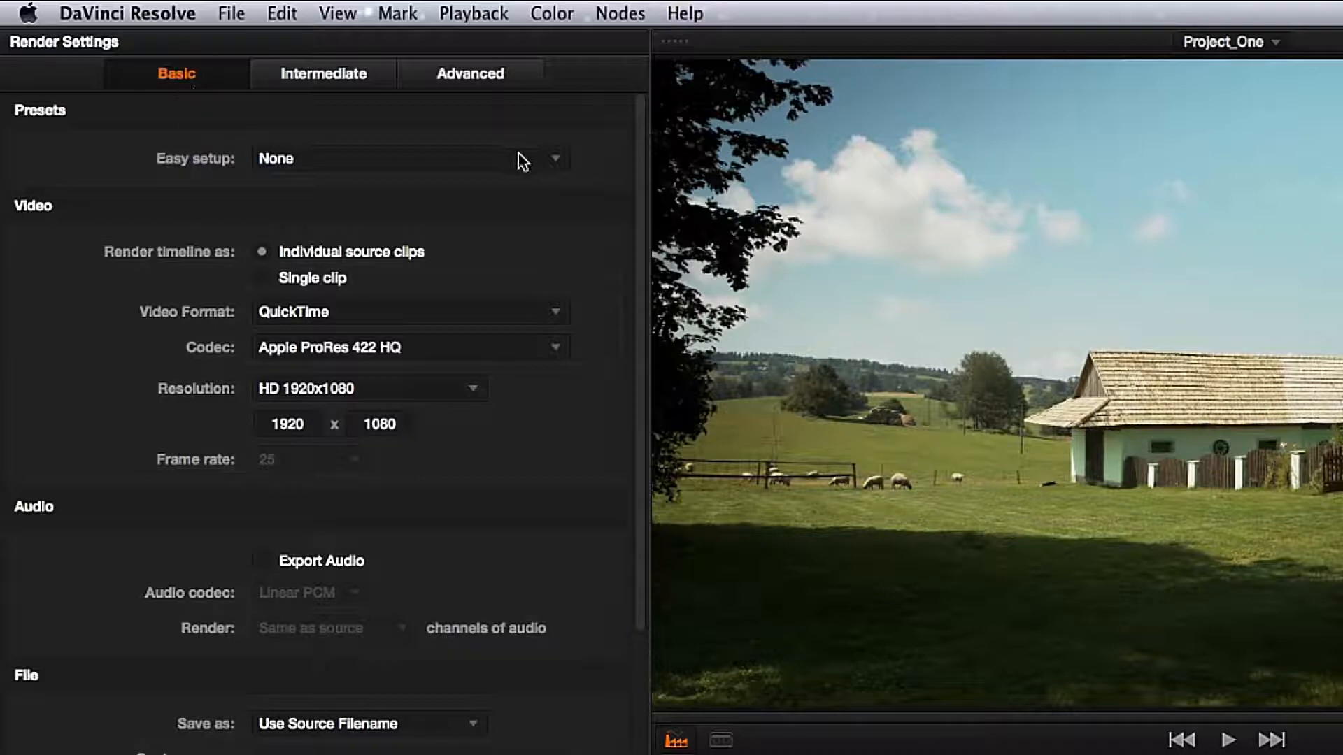
{"action": "left_click", "coordinate": [556, 161]}
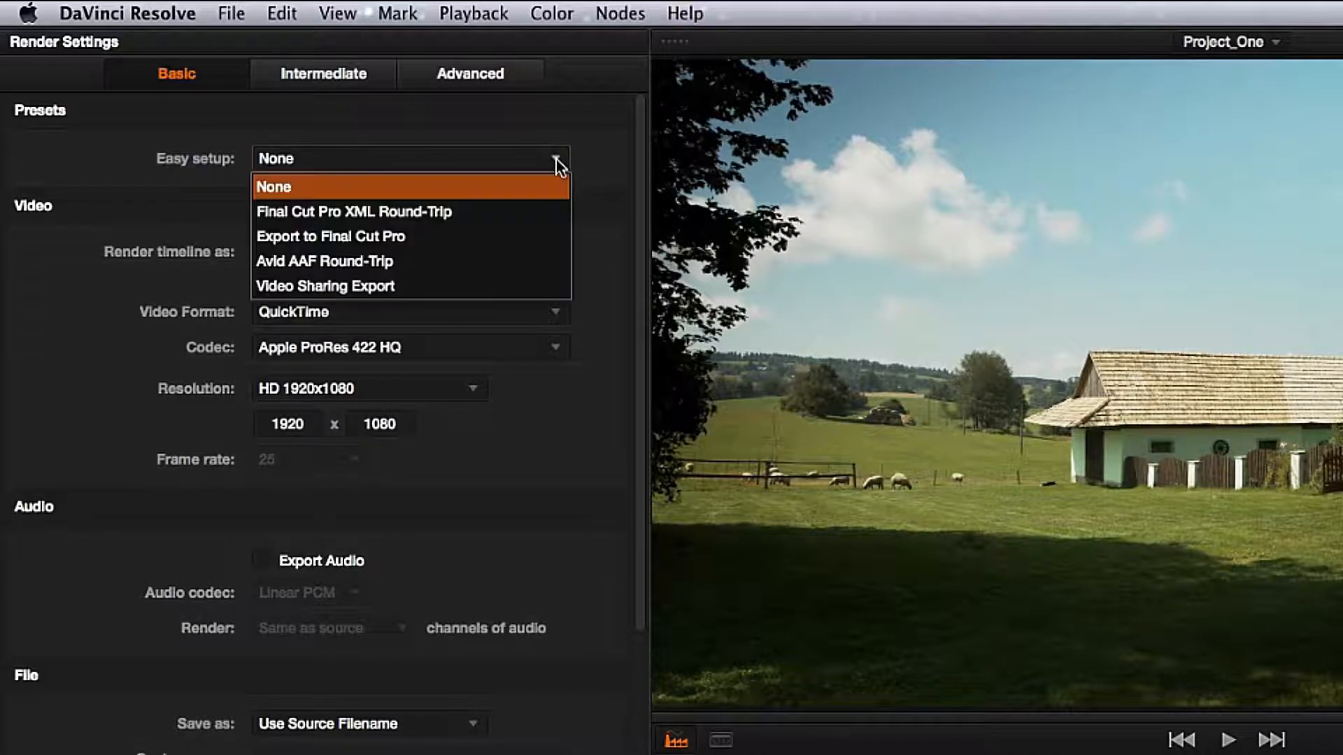
{"action": "left_click", "coordinate": [543, 210]}
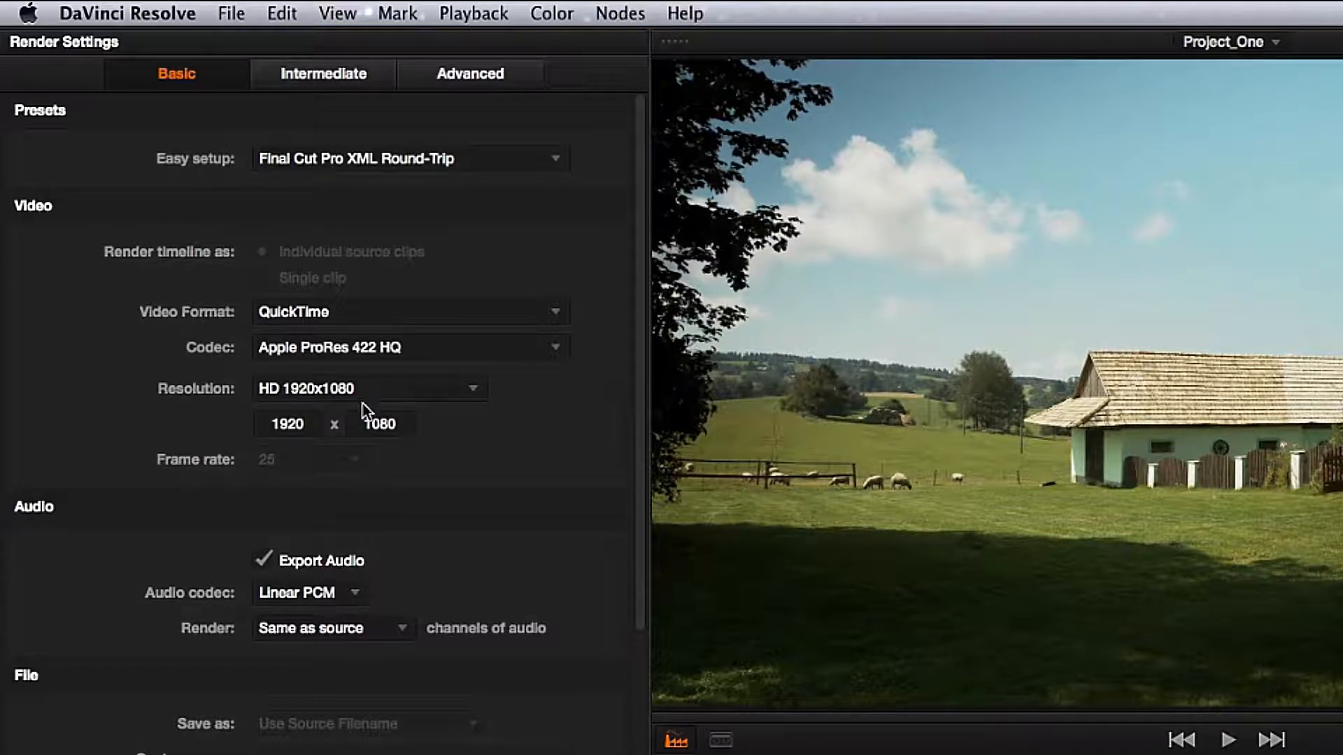
{"action": "left_click", "coordinate": [263, 559]}
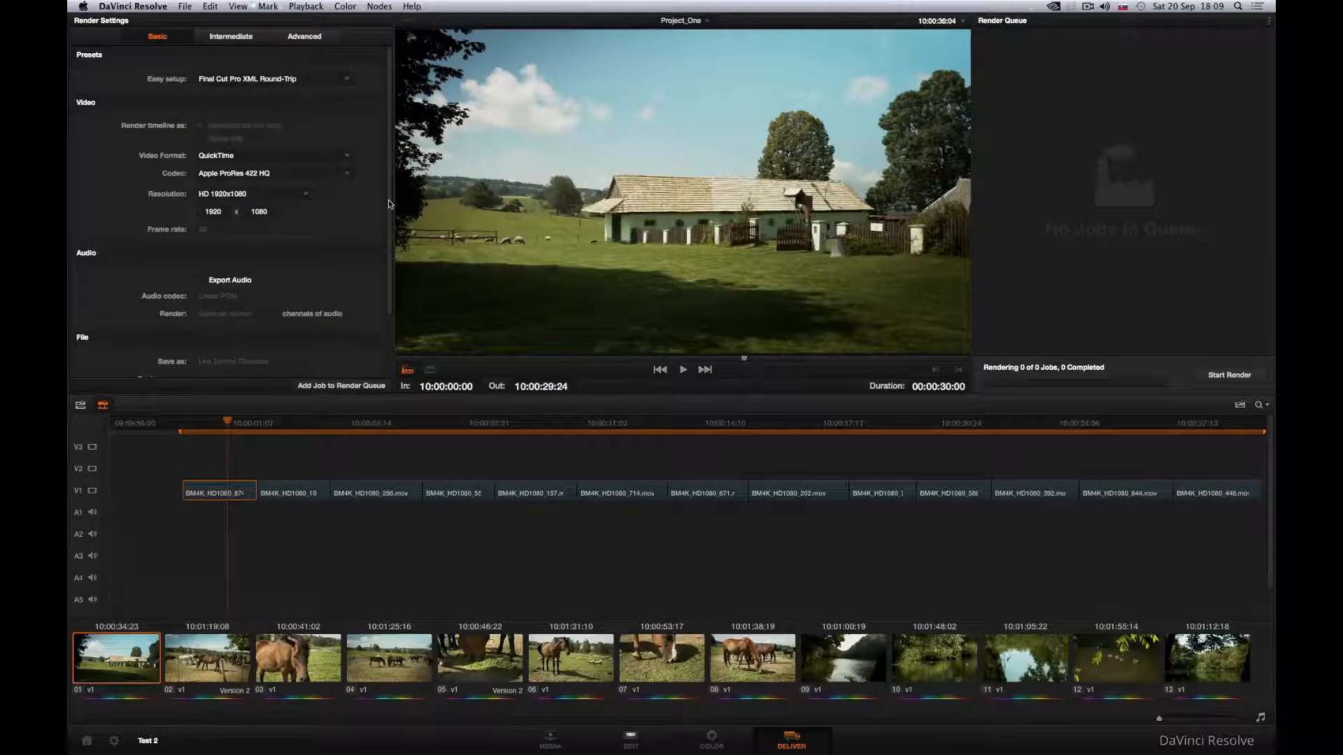
- Create a folder named Grading inside FinalCutProX and set it as the render destination
{"action": "left_click_drag", "start_coordinate": [389, 204], "coordinate": [390, 278]}
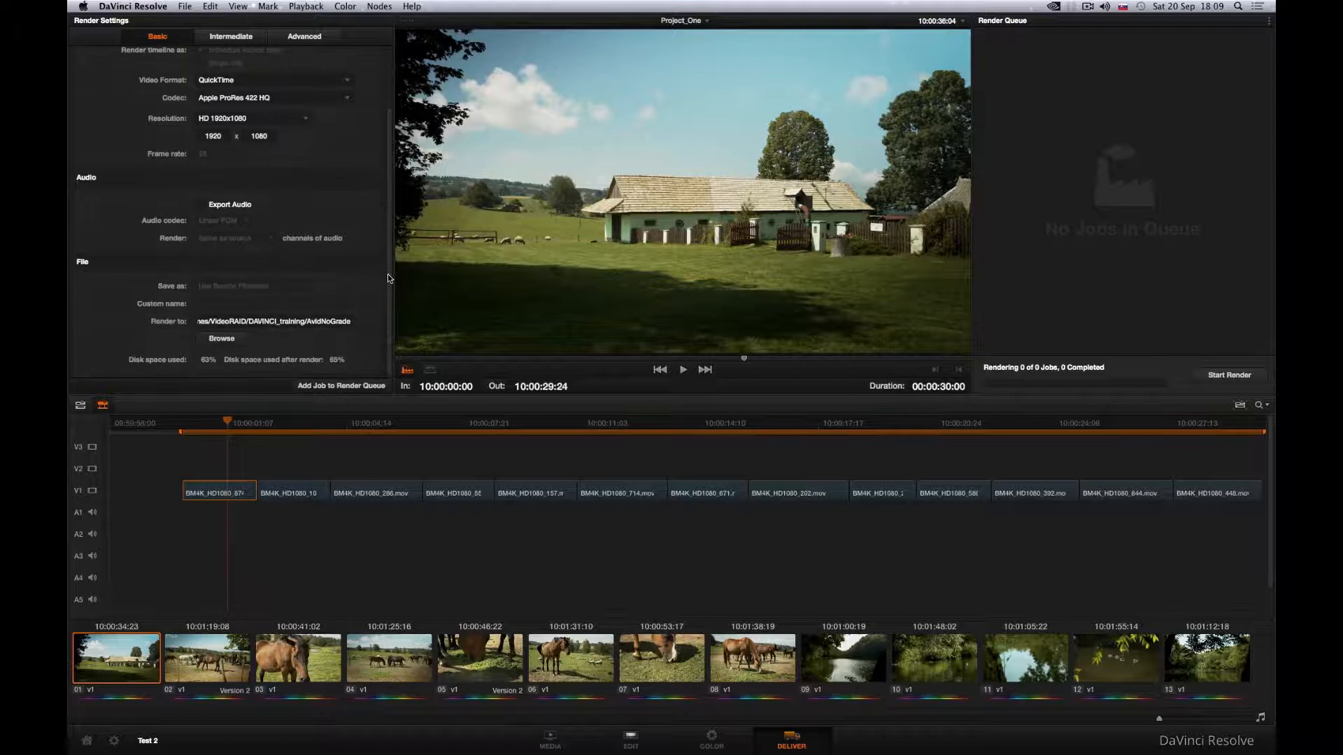
{"action": "left_click", "coordinate": [221, 339]}
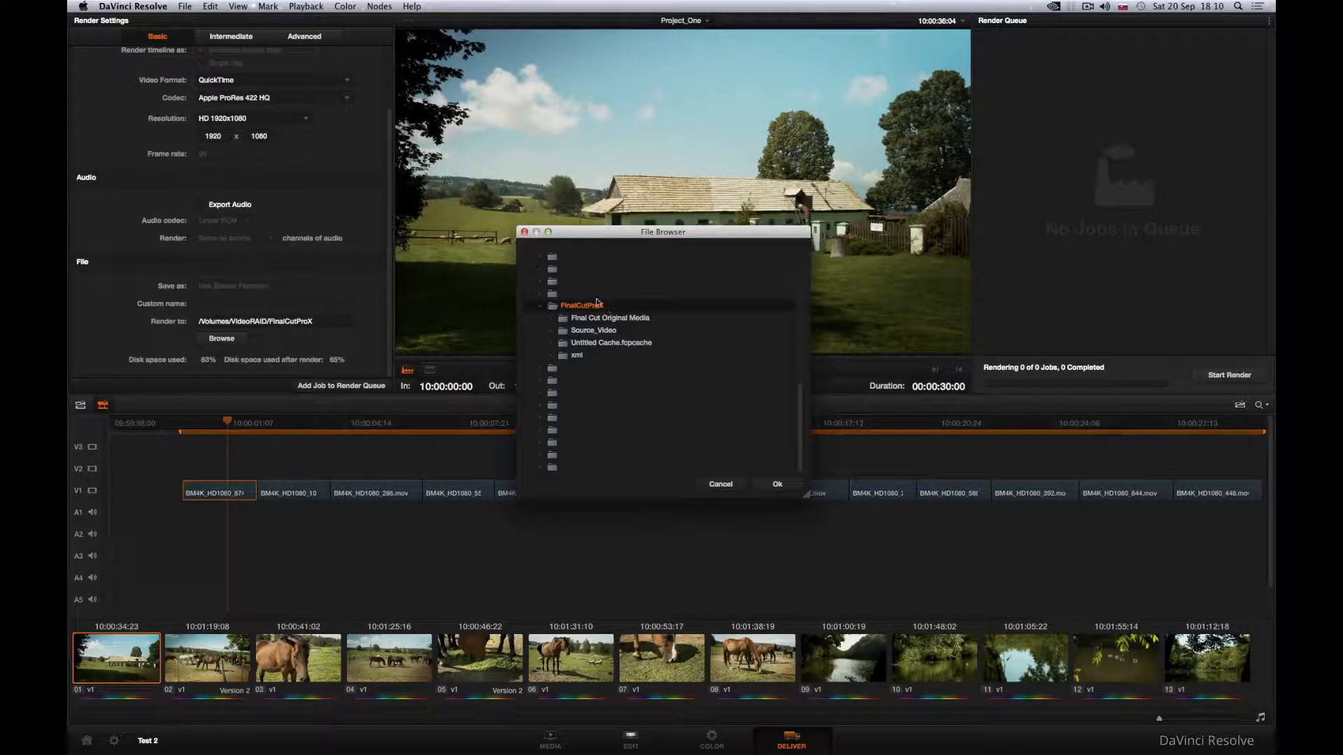
{"action": "right_click", "coordinate": [593, 306]}
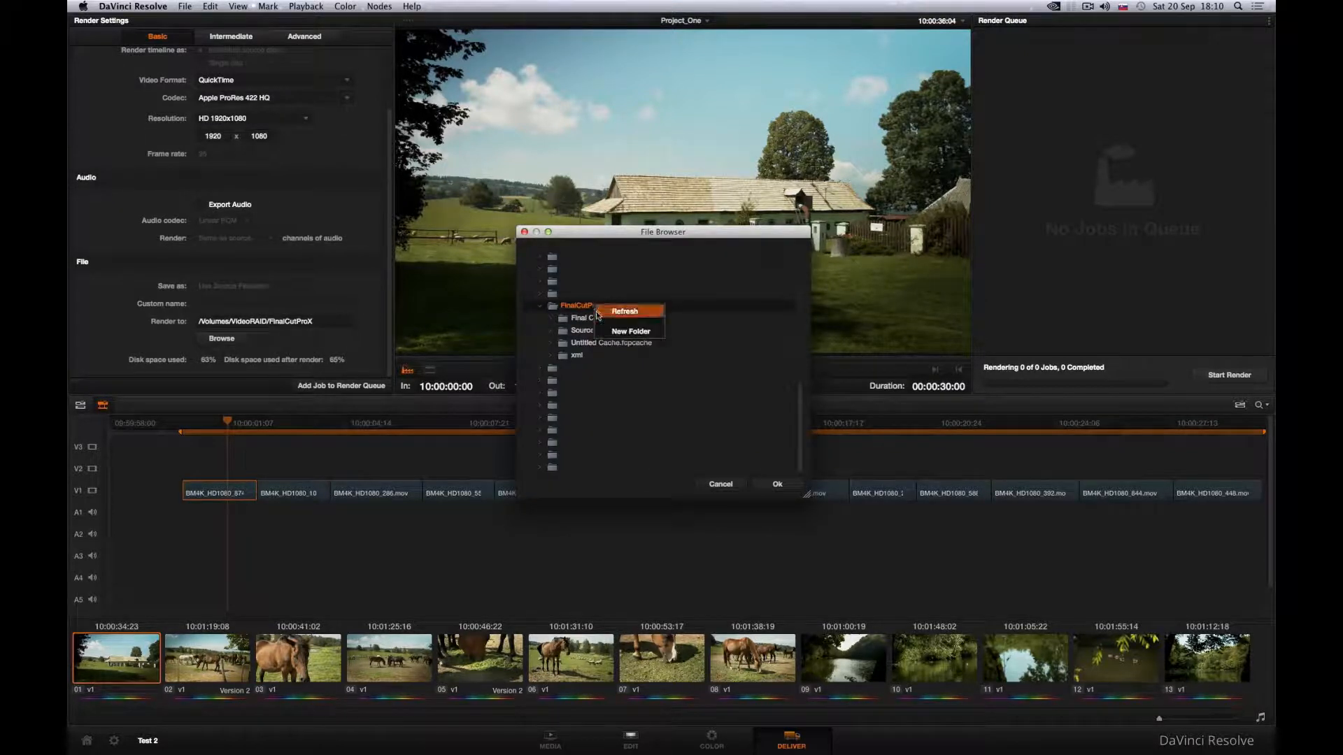
{"action": "left_click", "coordinate": [600, 330]}
{"action": "type", "text": "Grading"}
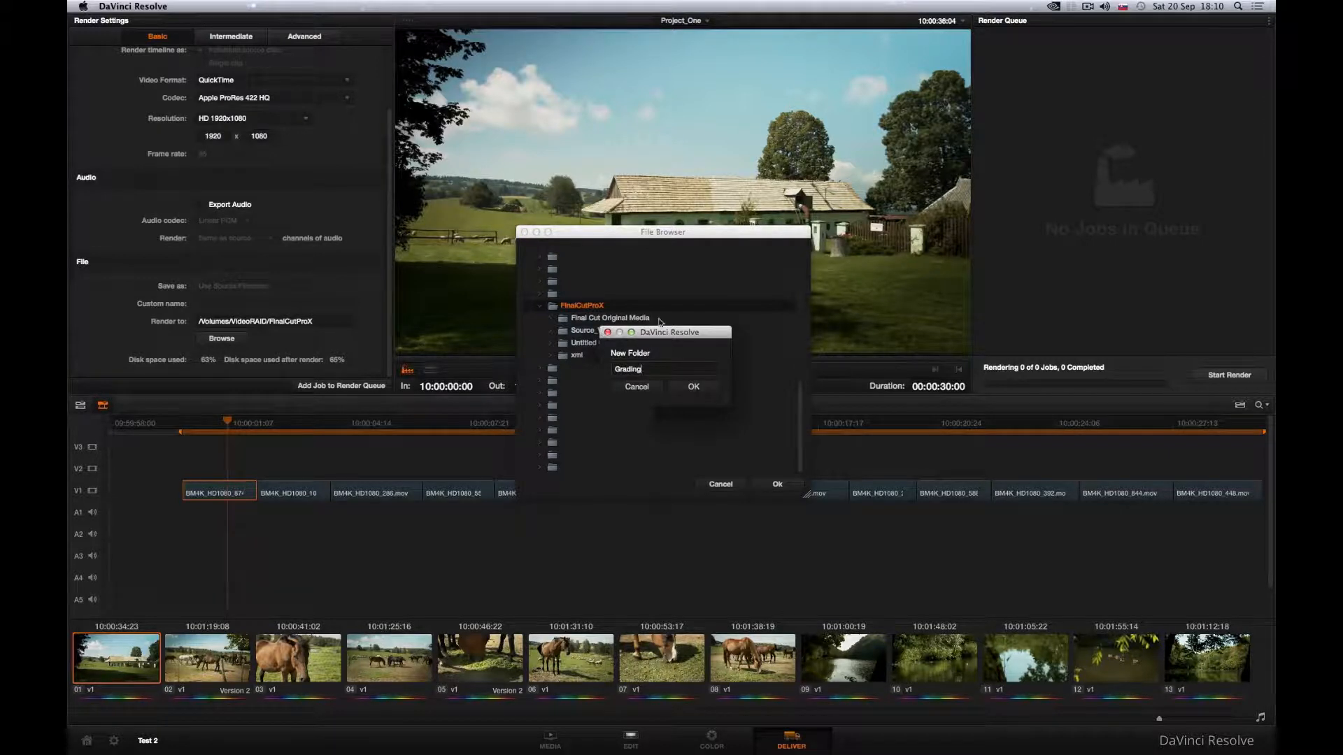
{"action": "left_click", "coordinate": [693, 393]}
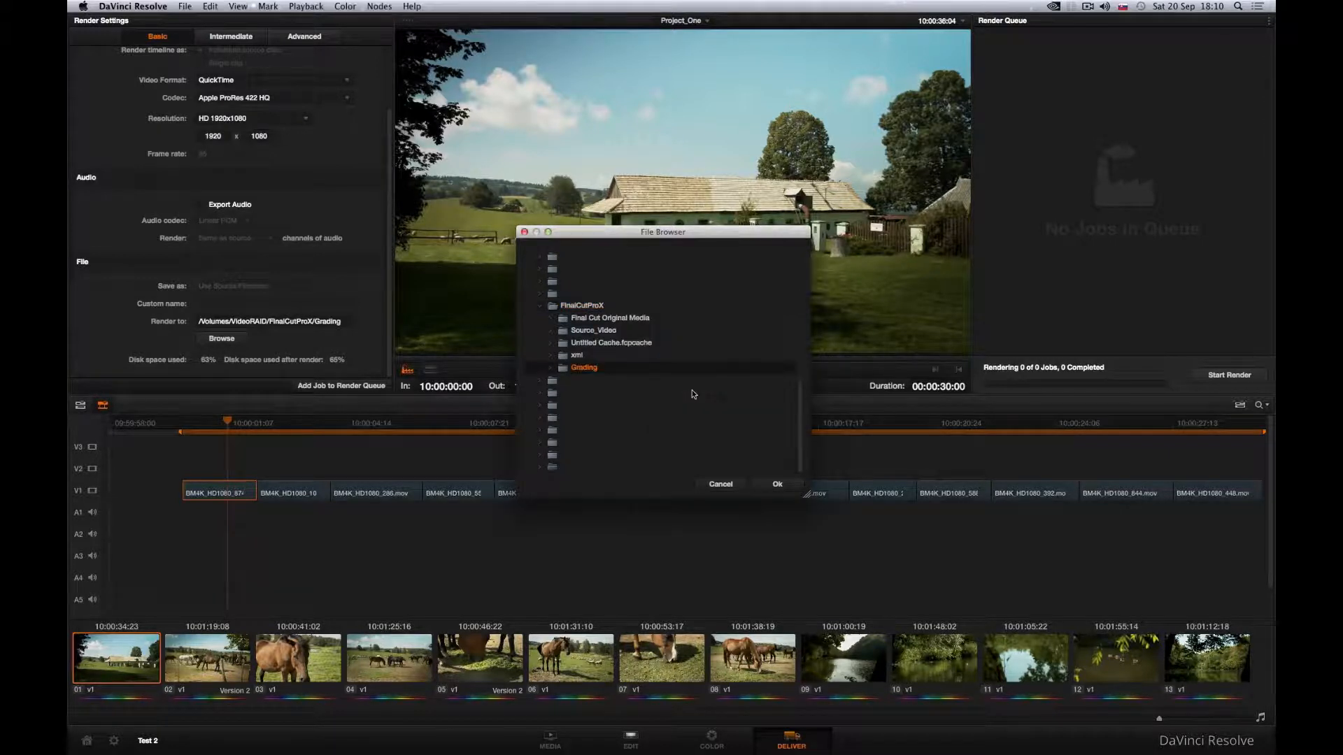
{"action": "left_click", "coordinate": [773, 483]}
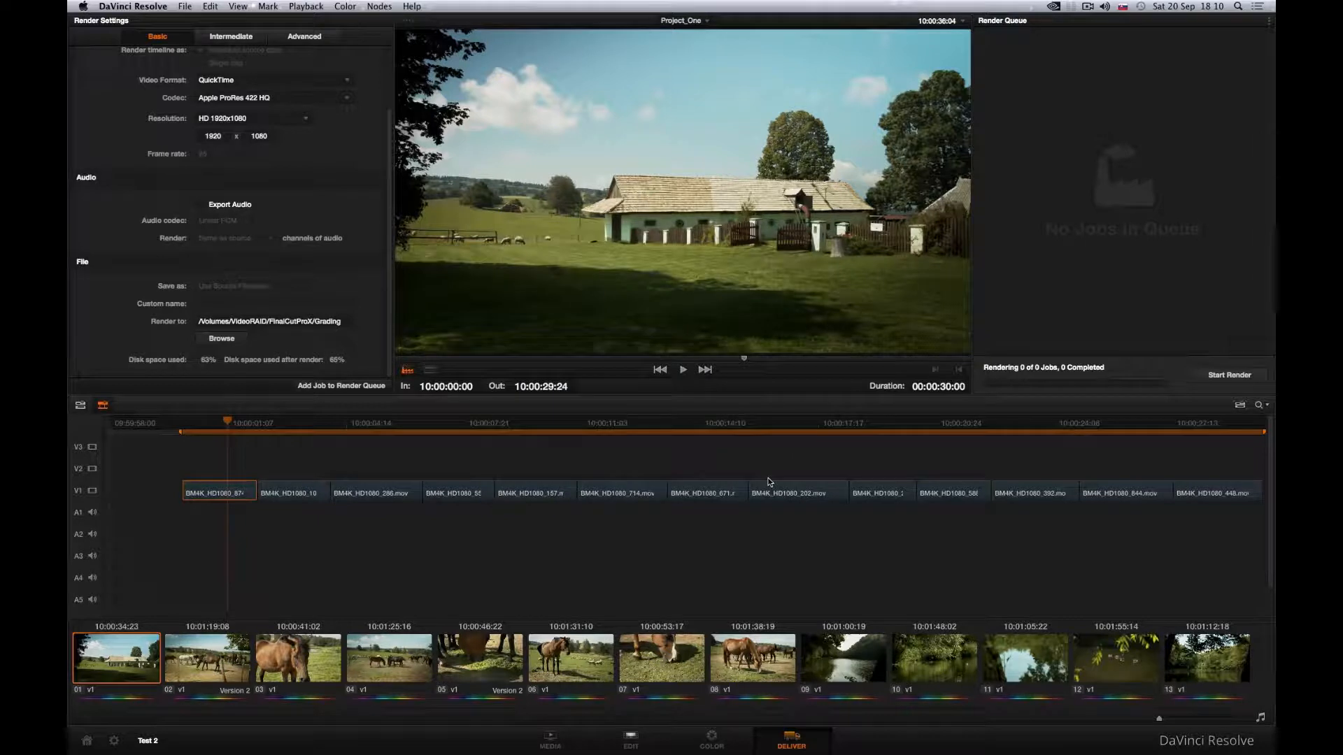
- Select the whole timeline as the render range and add the job to the render queue
{"action": "right_click", "coordinate": [231, 423]}
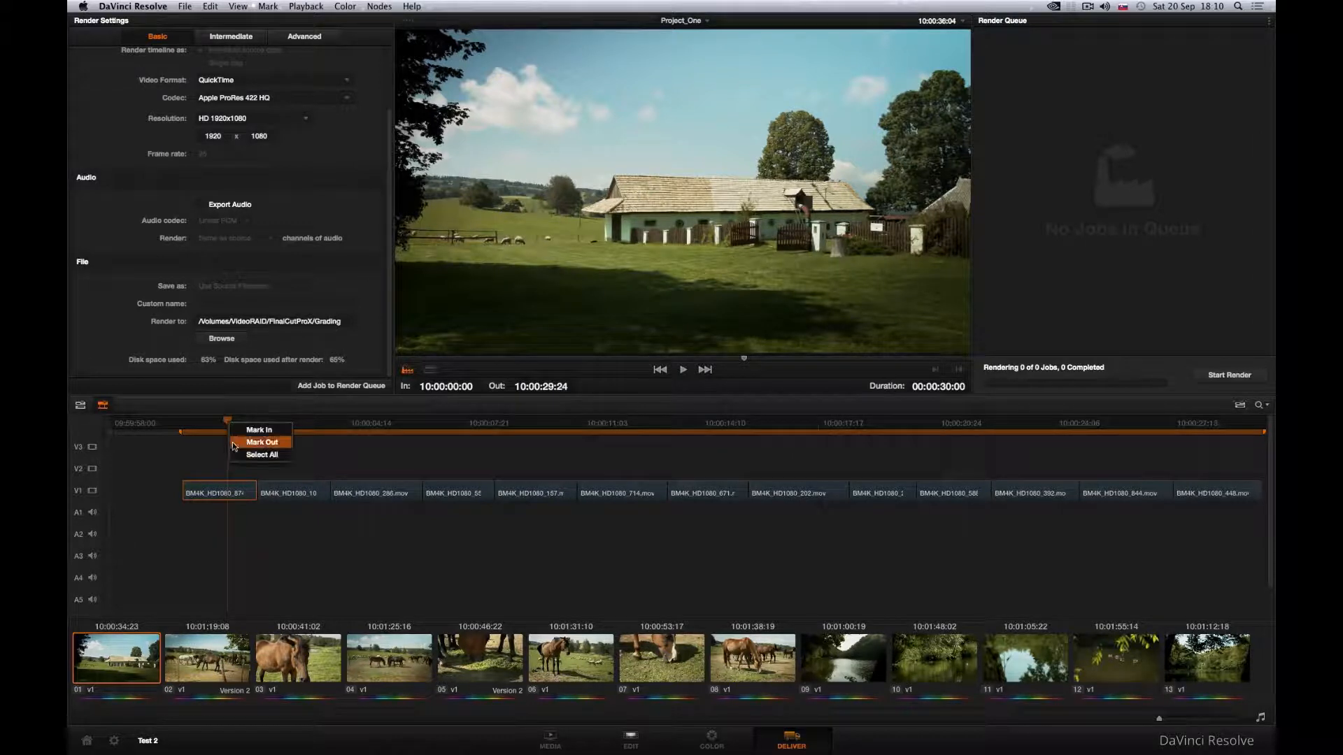
{"action": "left_click", "coordinate": [235, 454]}
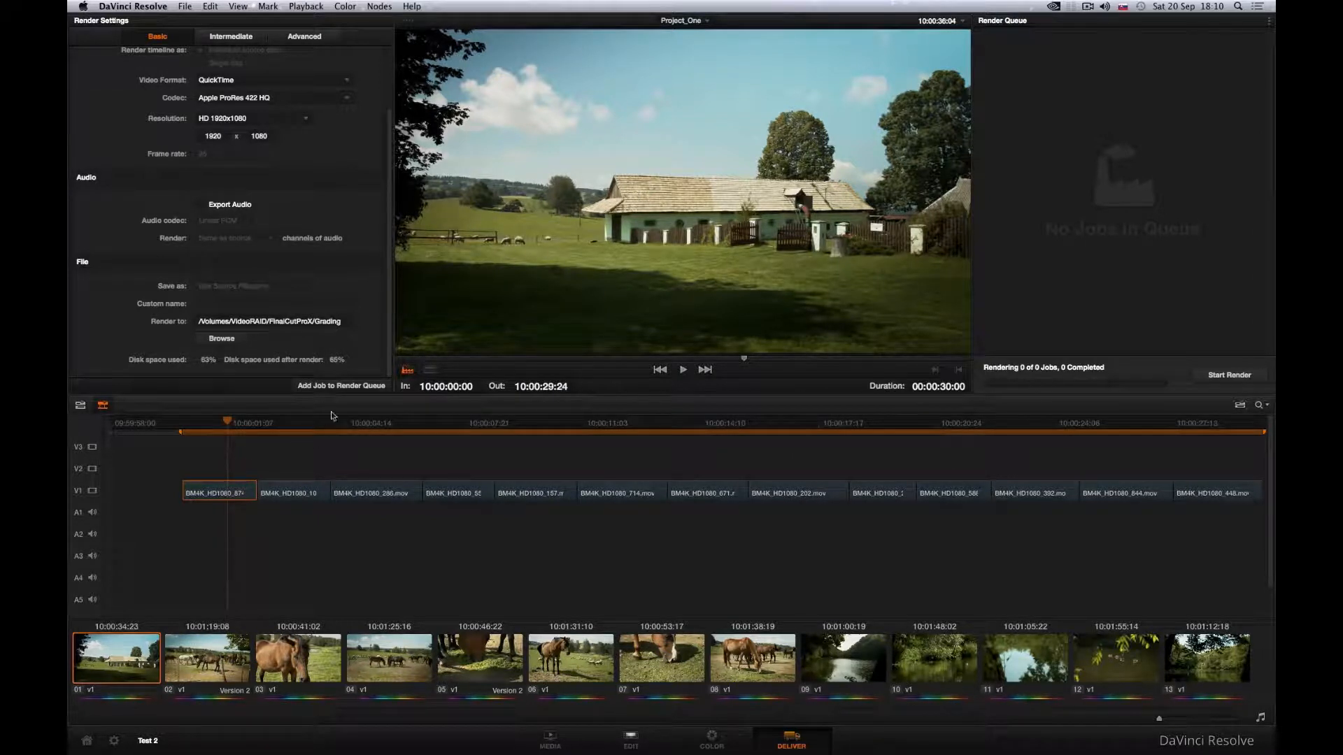
{"action": "left_click", "coordinate": [336, 387]}
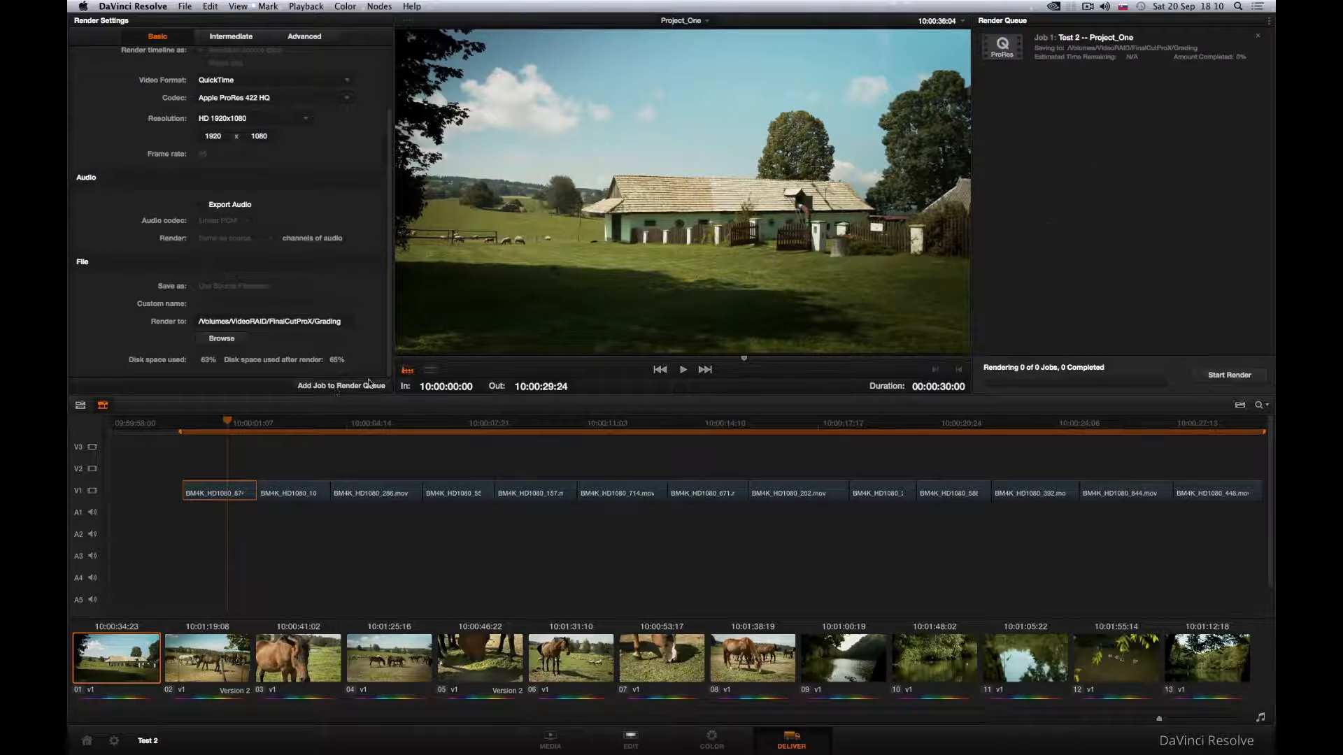
- Render the queued Project_One job, then switch to Finder and expand the Grading folder to check the rendered files
{"action": "left_click", "coordinate": [1096, 60]}
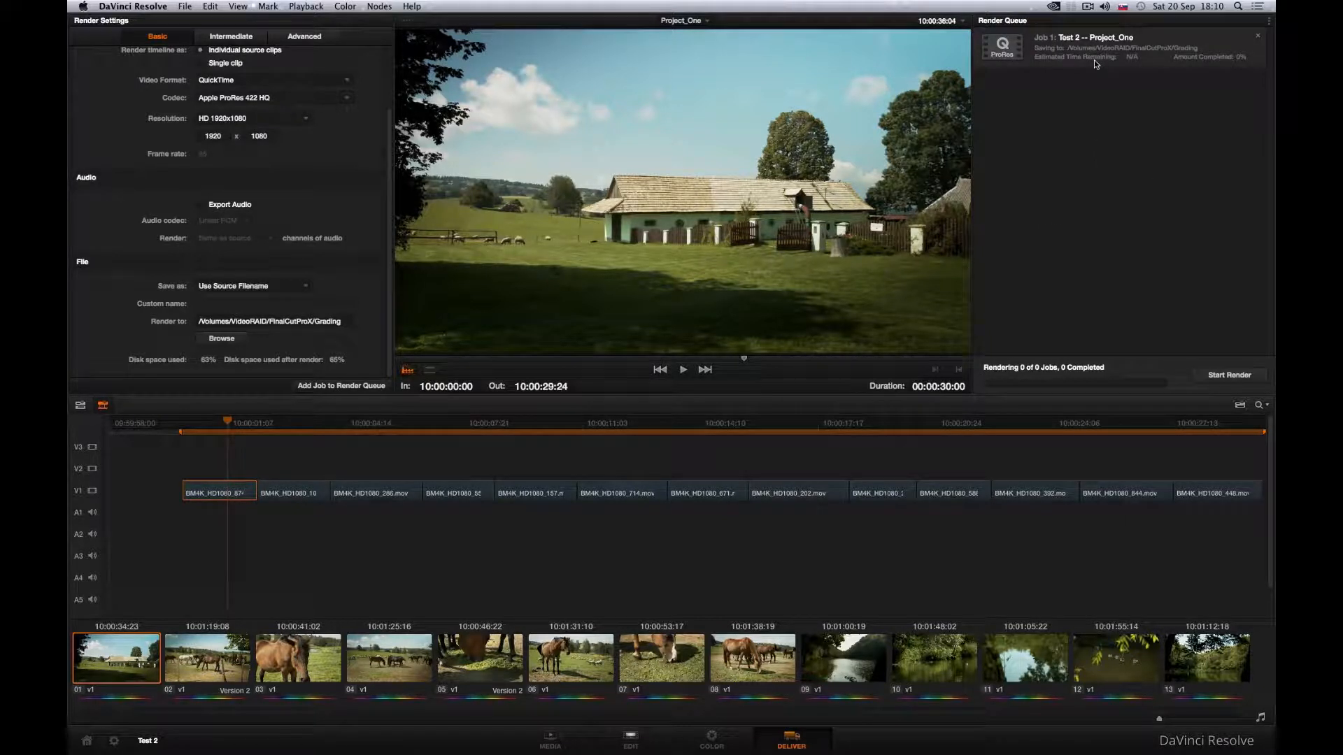
{"action": "left_click", "coordinate": [1212, 378]}
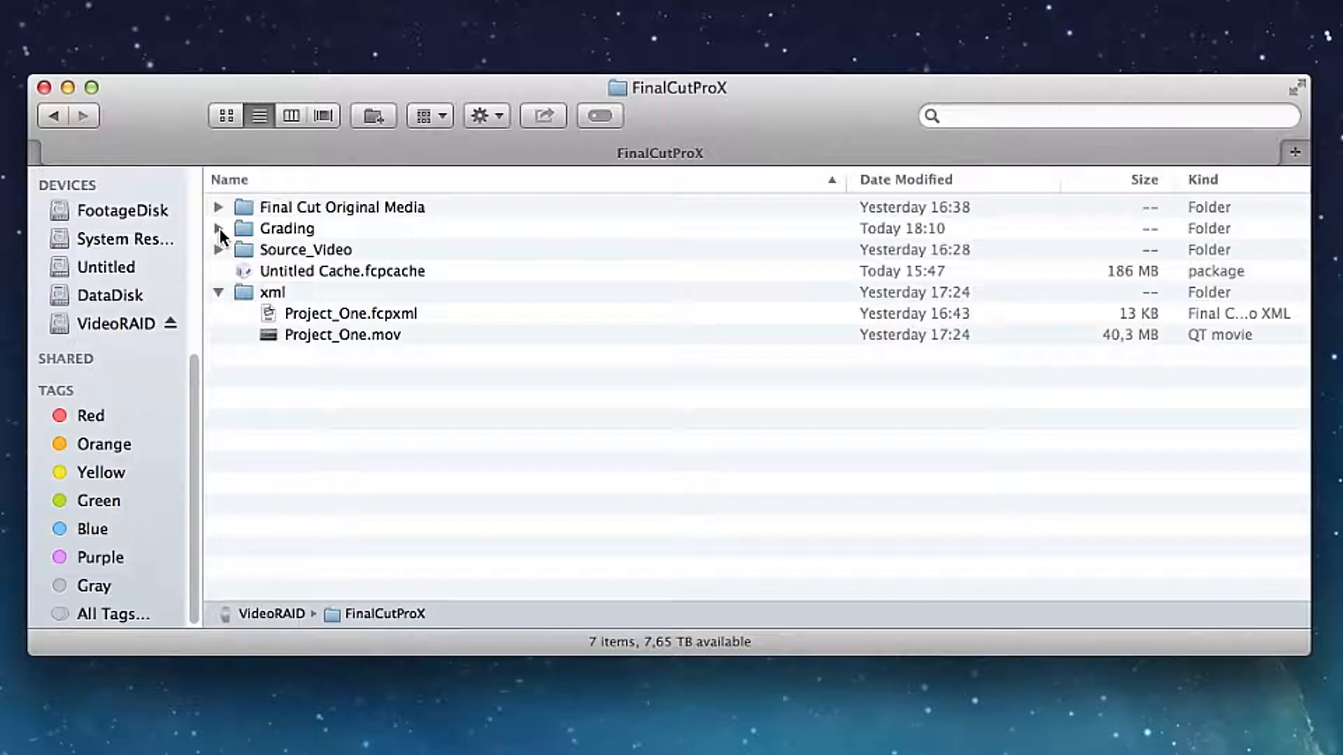
{"action": "left_click", "coordinate": [218, 229]}
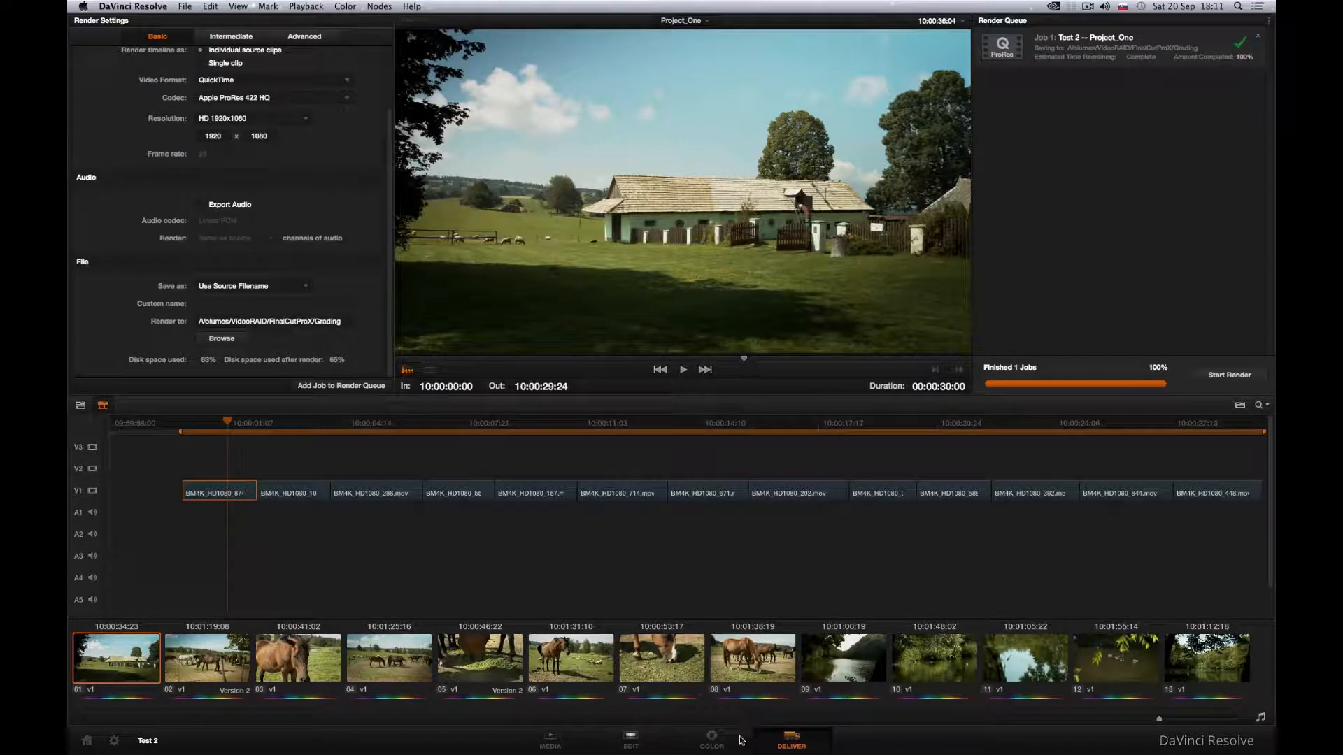
- Switch DaVinci Resolve to the Edit page and set up a timeline export in the FCPXML 1.3 format
{"action": "left_click", "coordinate": [630, 739]}
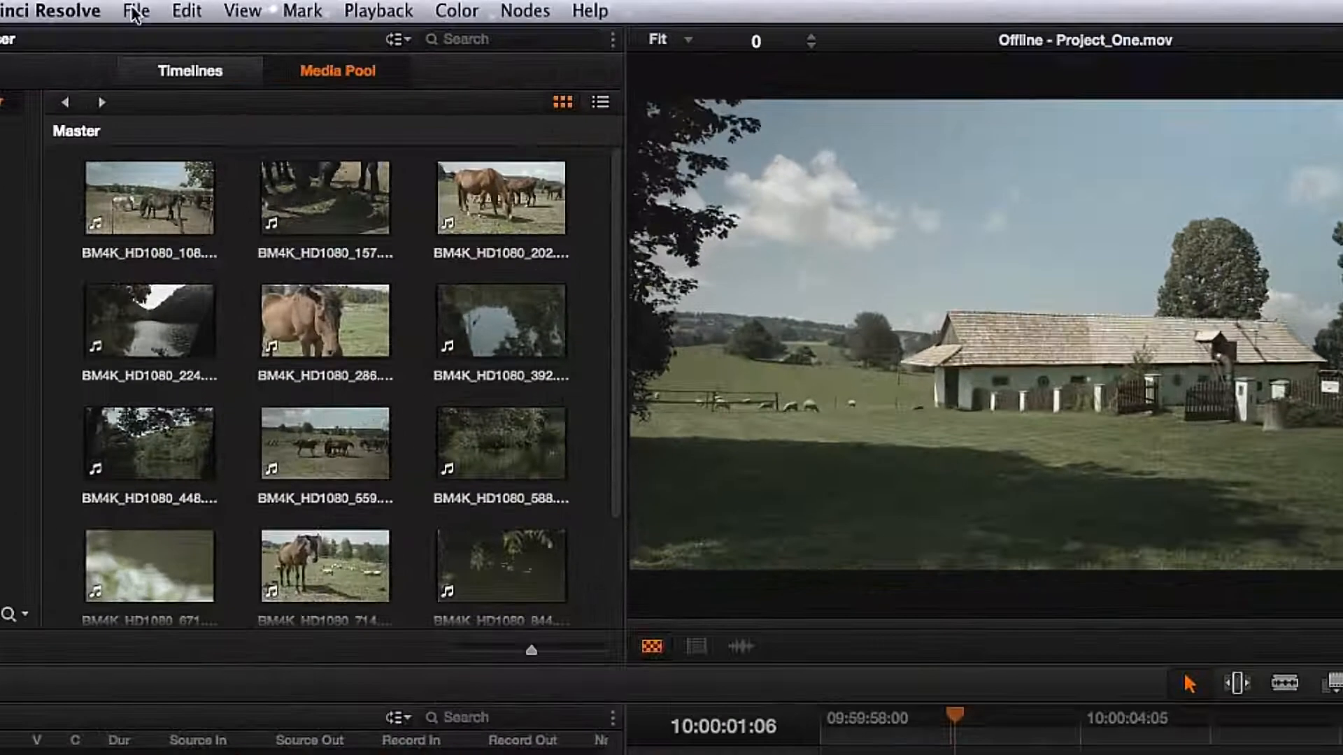
{"action": "left_click", "coordinate": [184, 7]}
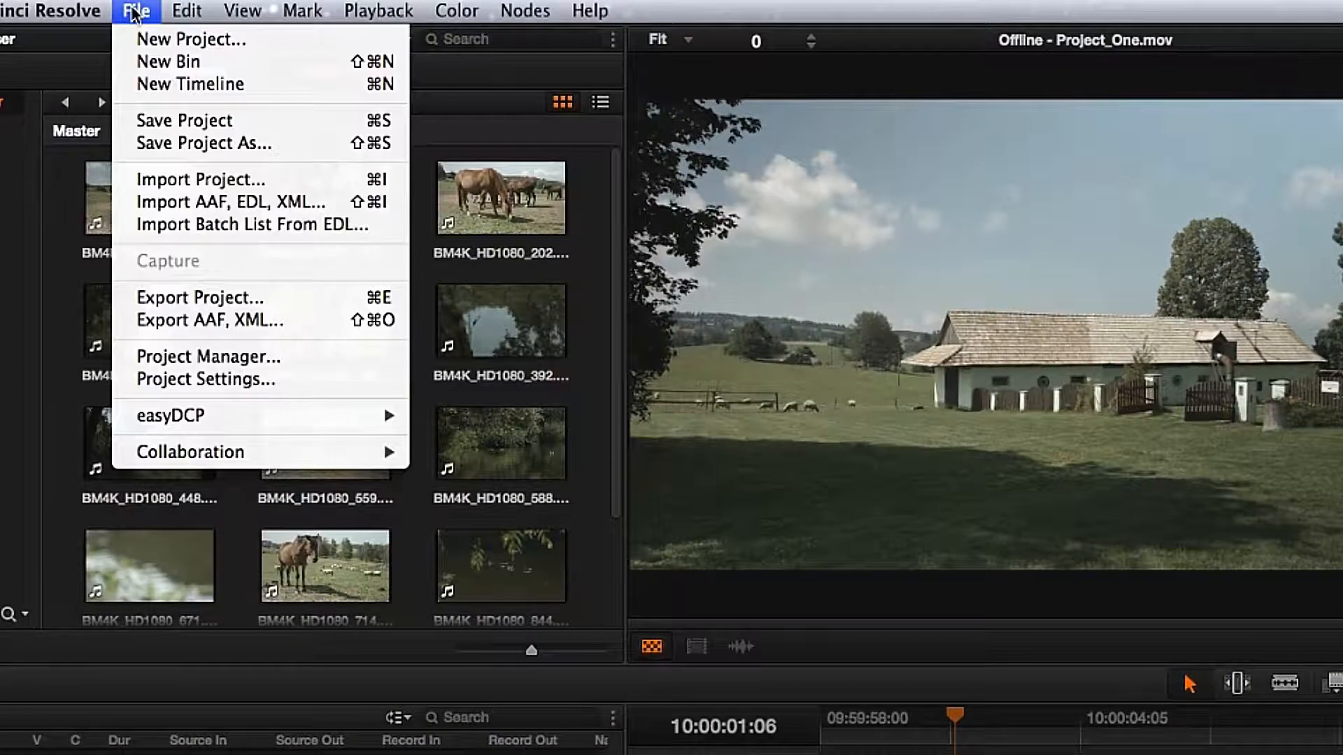
{"action": "left_click", "coordinate": [171, 323]}
{"action": "left_click", "coordinate": [693, 628]}
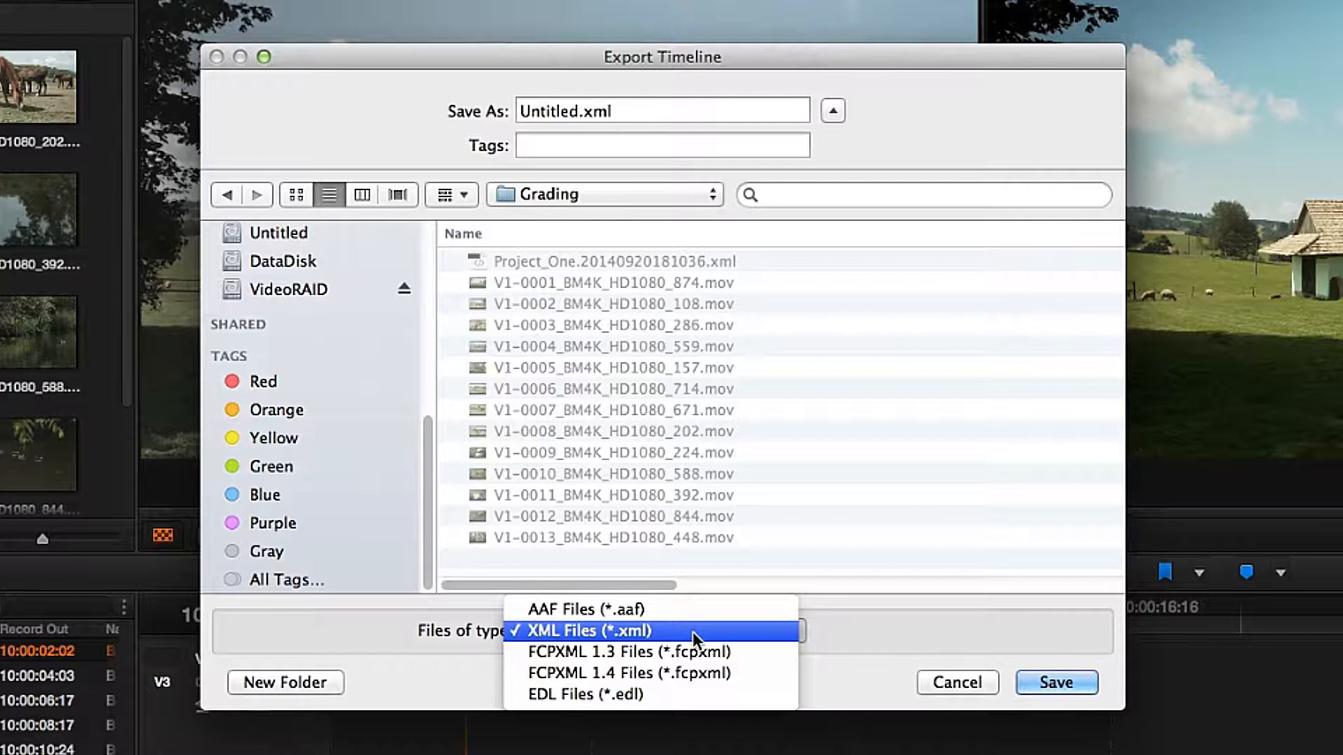
{"action": "left_click", "coordinate": [692, 645]}
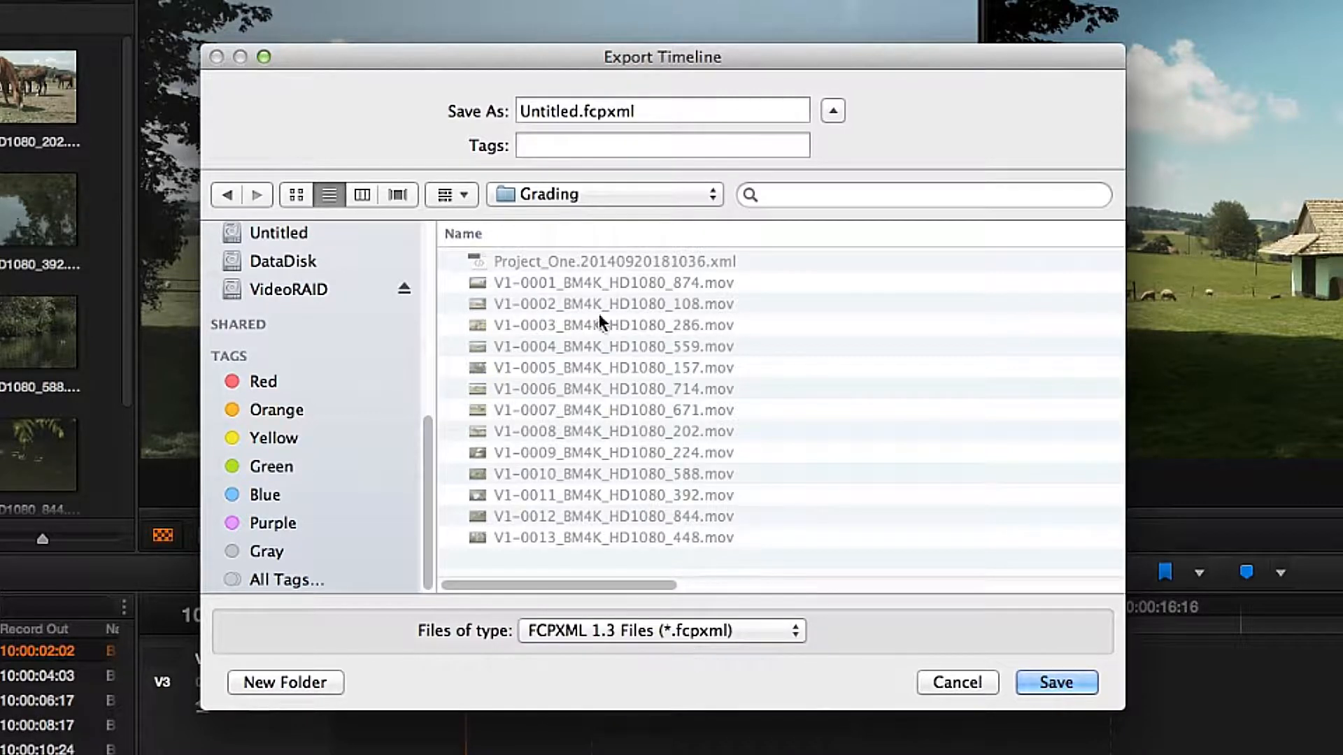
- Name the timeline export Project_One.fcpxml and save it in the Grading folder
{"action": "double_click", "coordinate": [572, 112]}
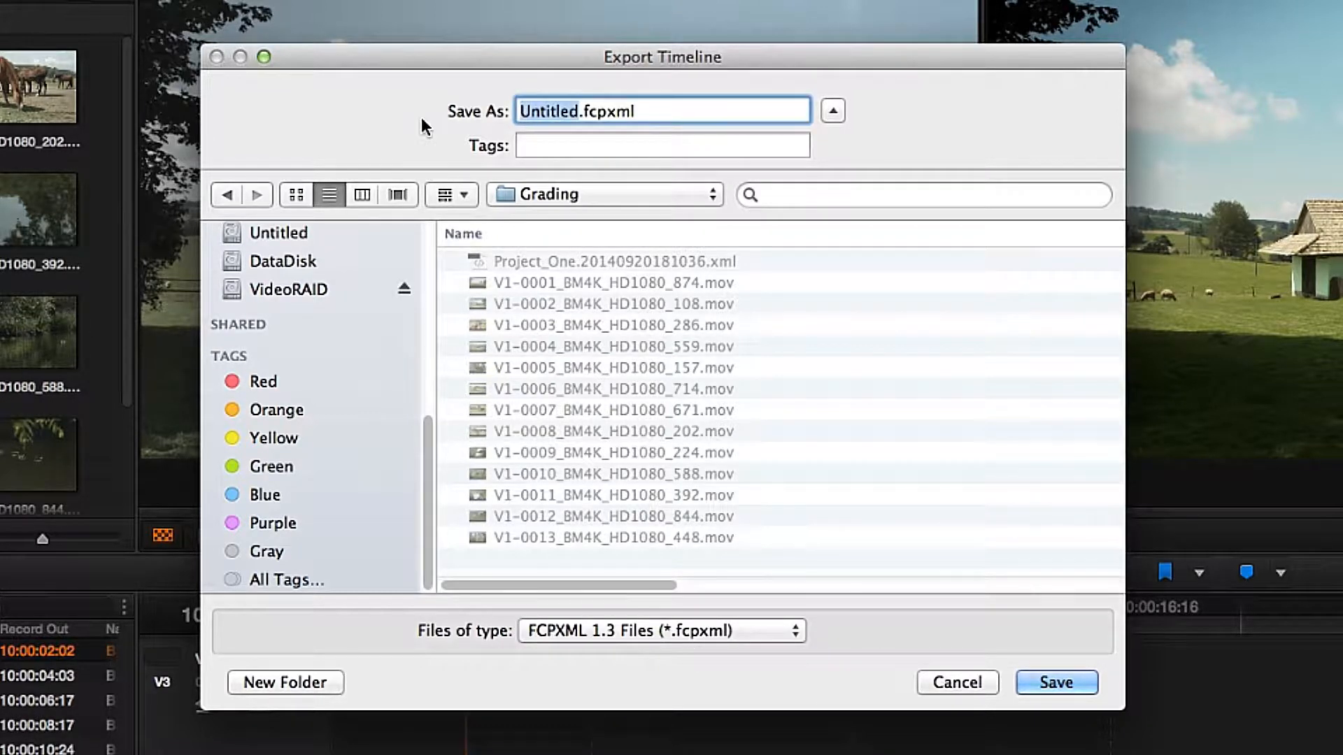
{"action": "type", "text": "Project_"}
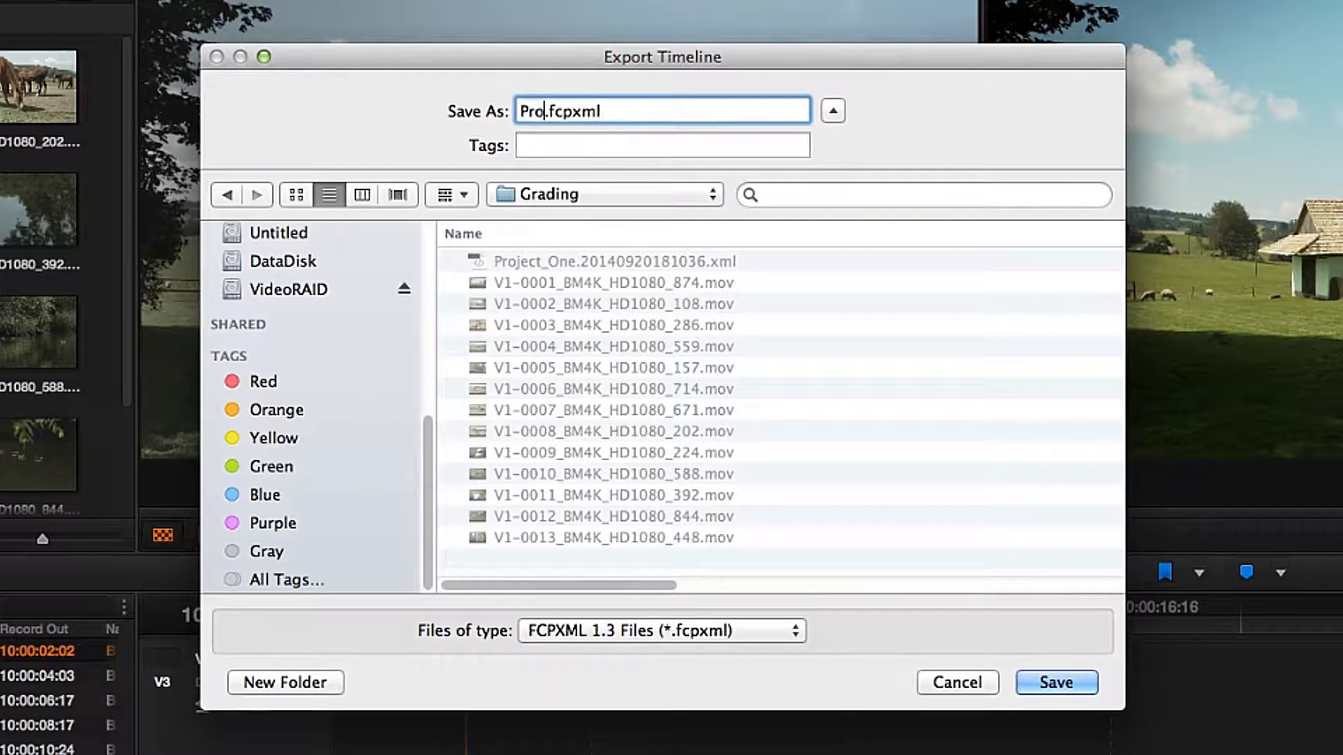
{"action": "type", "text": "One"}
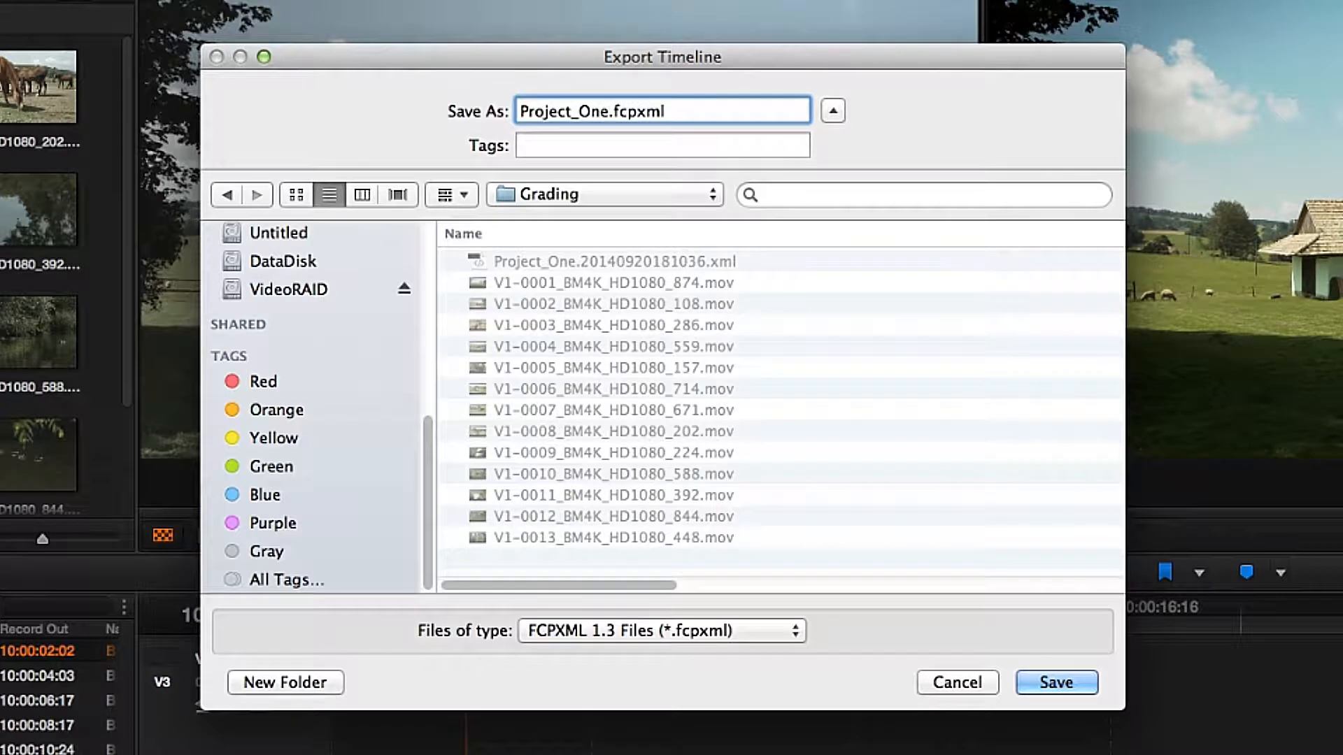
{"action": "left_click", "coordinate": [1033, 683]}
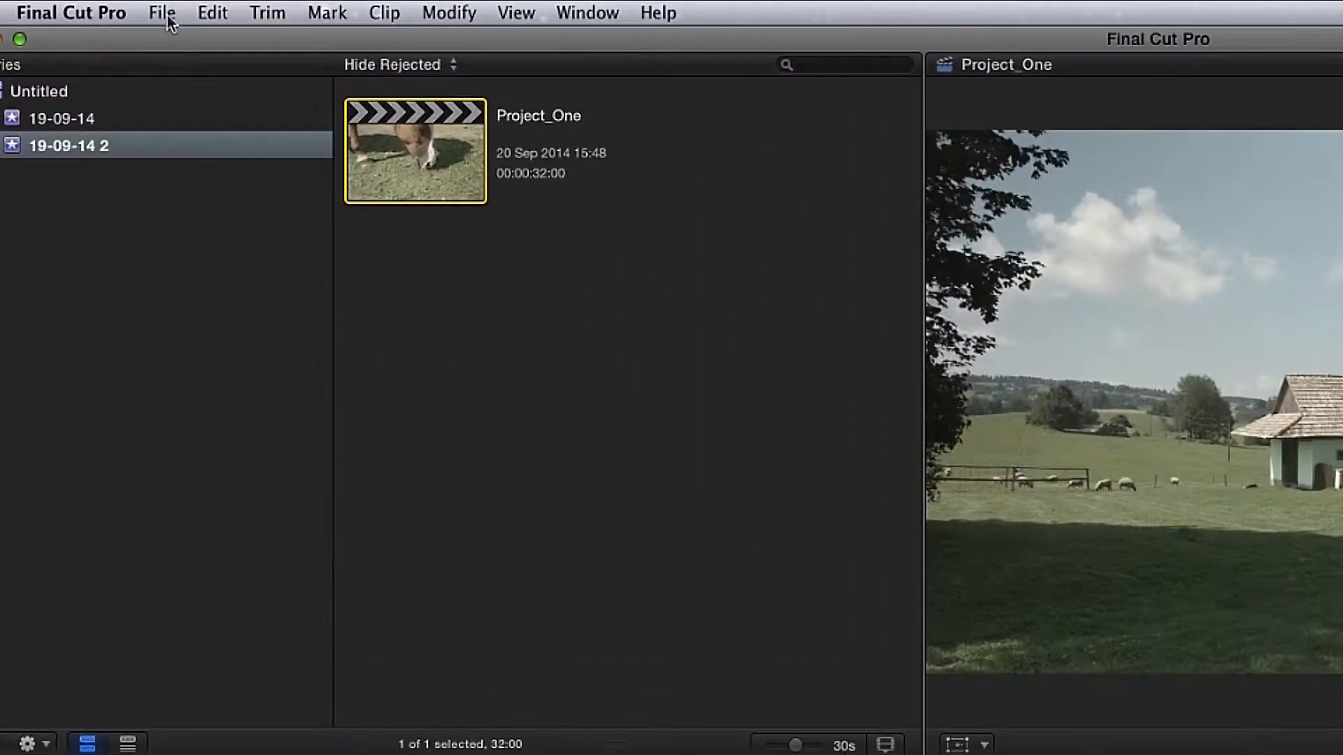
- Switch to Final Cut Pro and import Project_One.fcpxml from the Grading folder into the Untitled library
{"action": "left_click", "coordinate": [171, 6]}
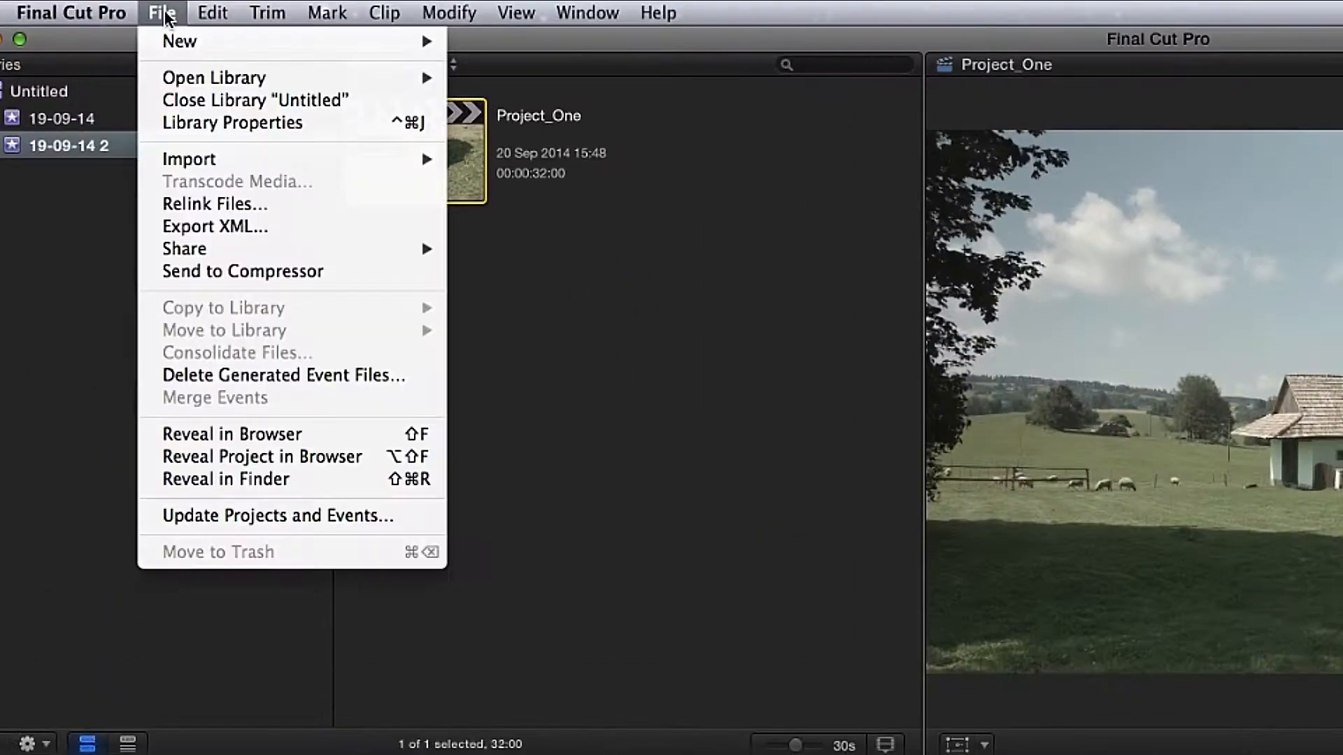
{"action": "mouse_move", "coordinate": [186, 161]}
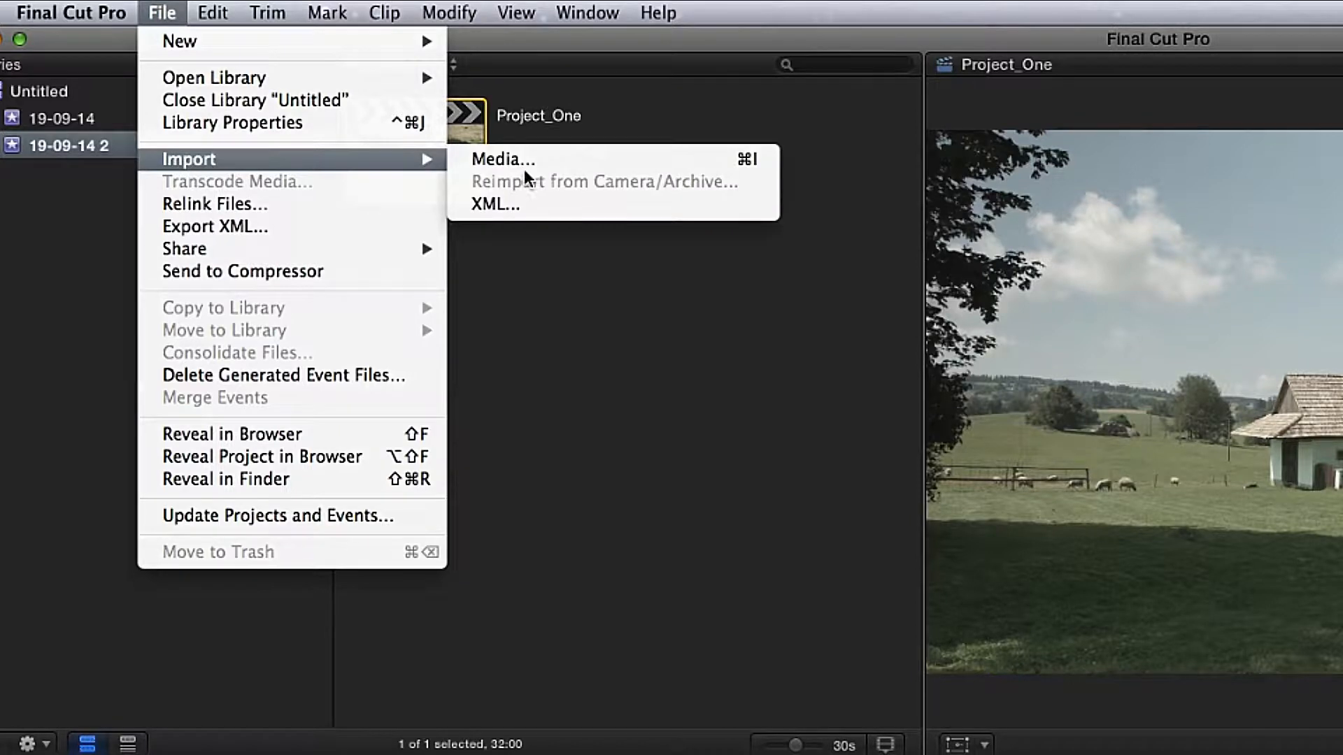
{"action": "left_click", "coordinate": [531, 204]}
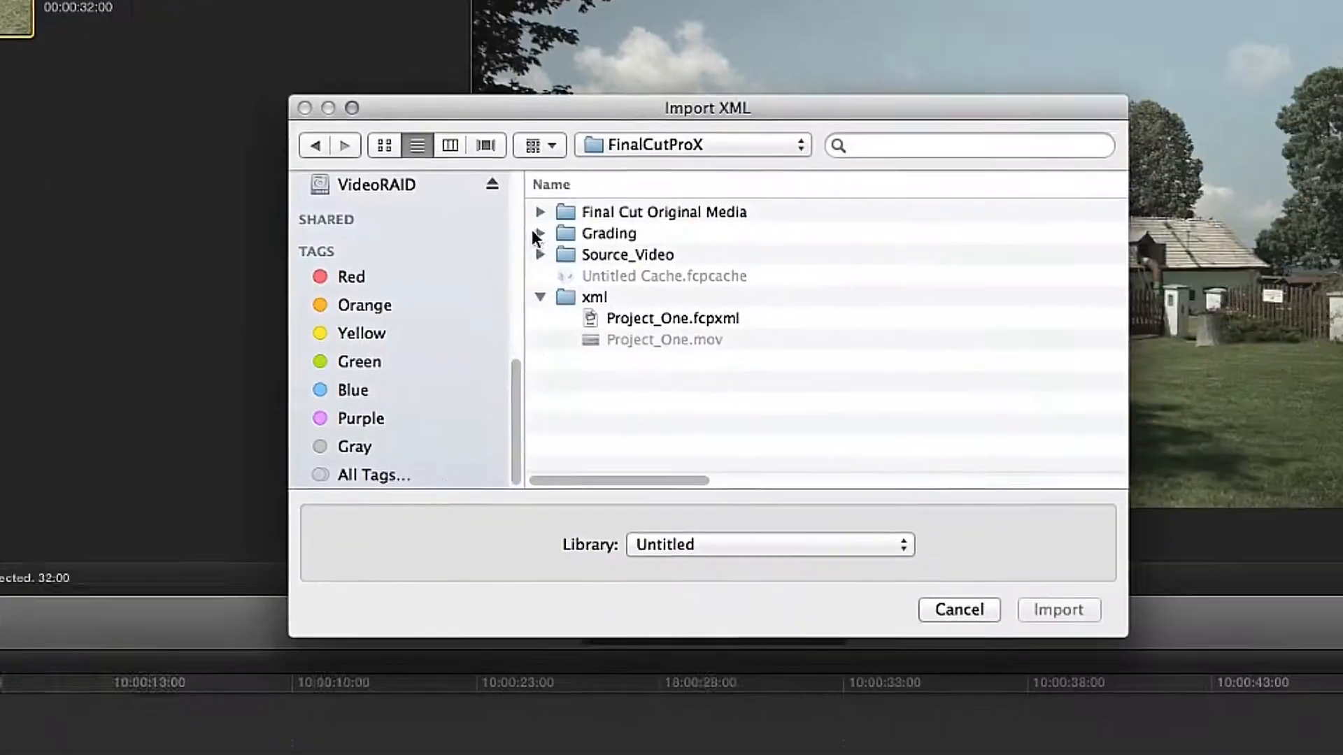
{"action": "left_click", "coordinate": [993, 392]}
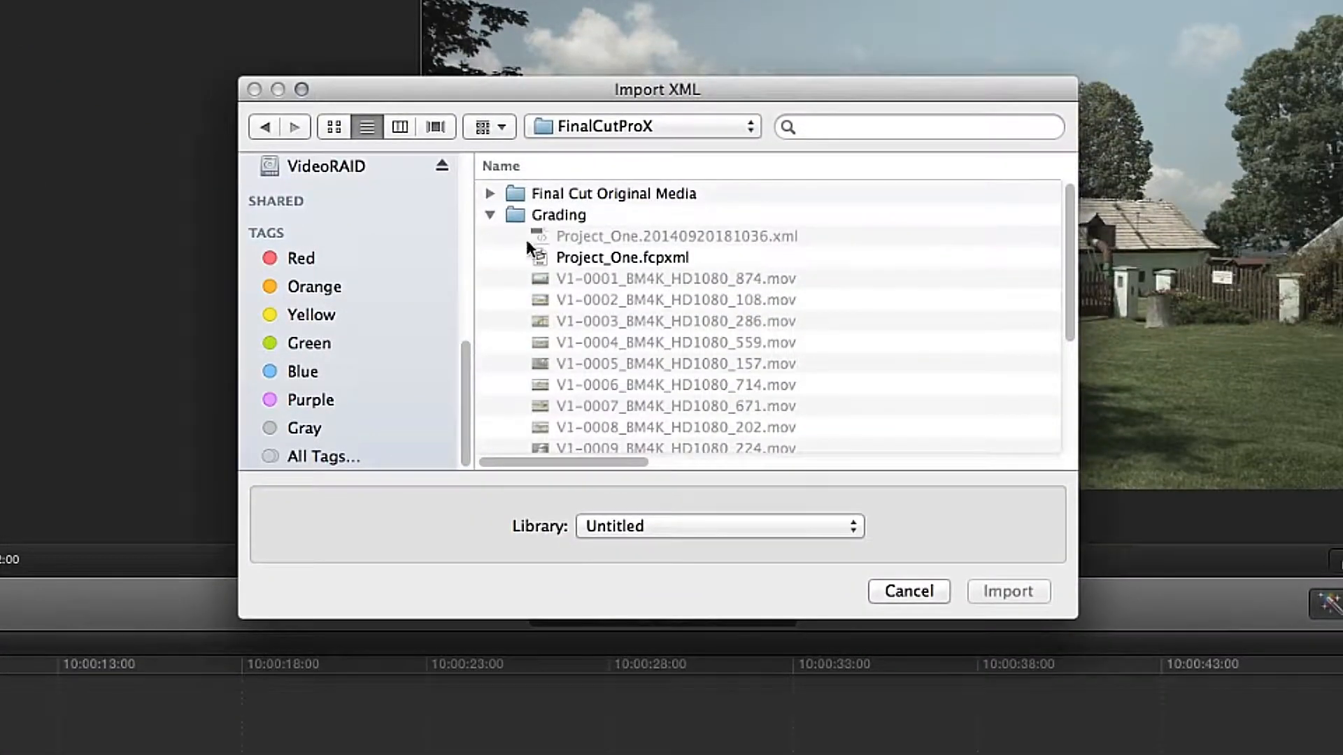
{"action": "left_click", "coordinate": [581, 256]}
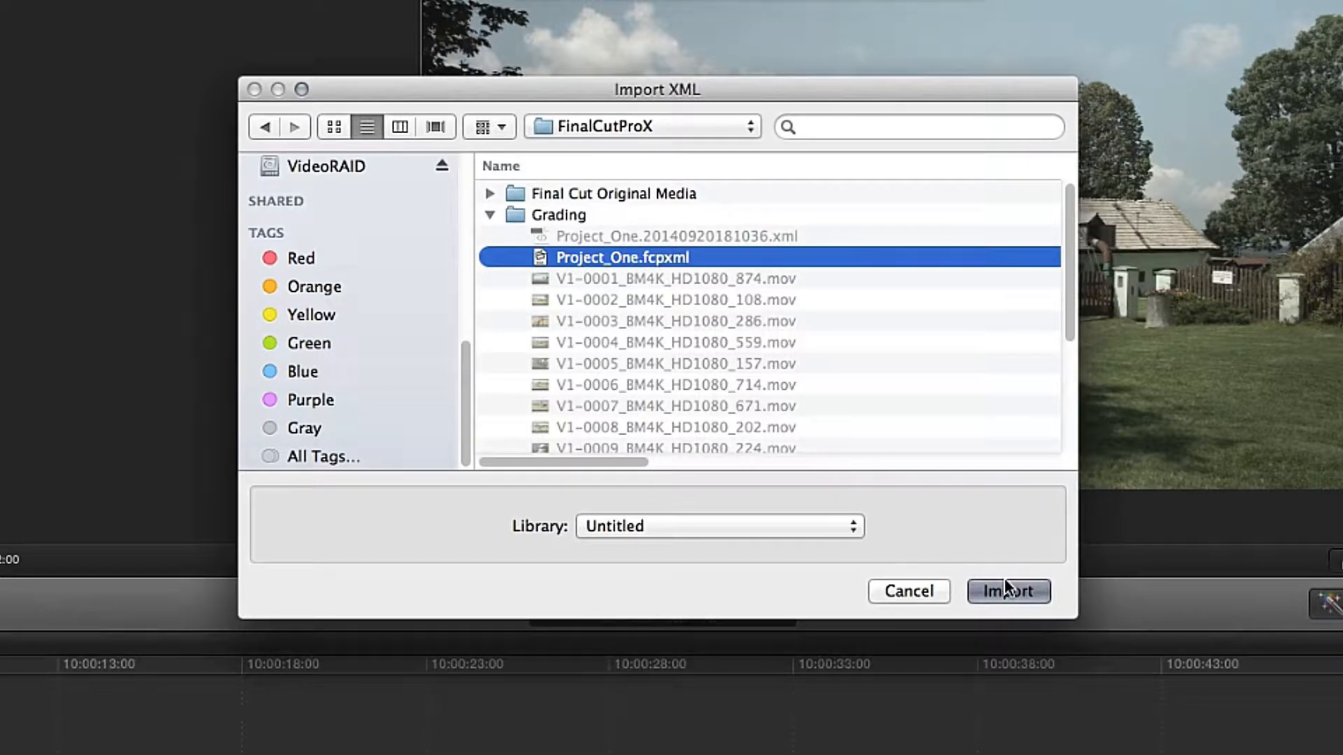